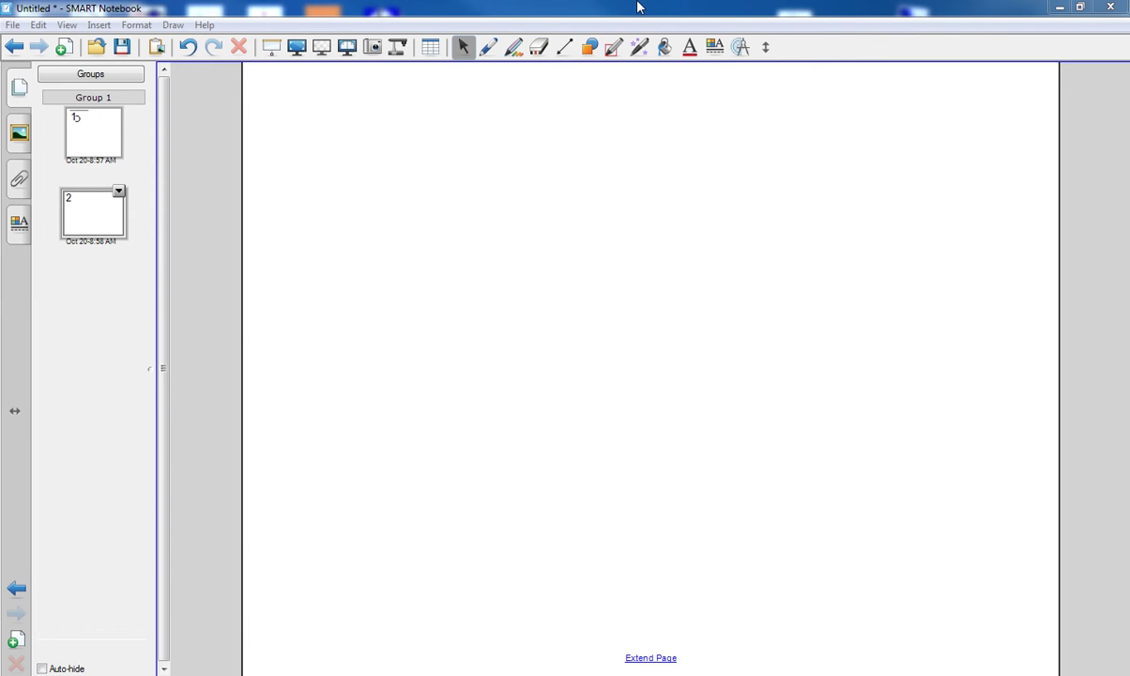
# - Place the red number 1 picture from Gallery Essentials near the page's upper-left corner and enable Auto-hide for the sidebar
pyautogui.click(608, 52)
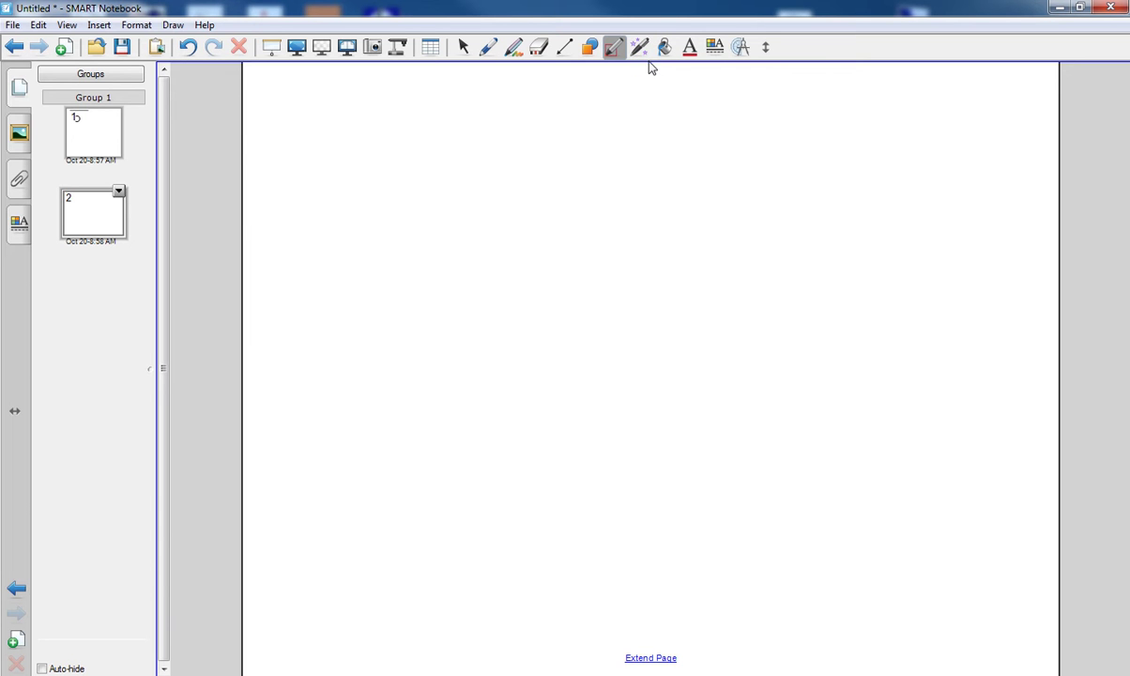
pyautogui.click(21, 134)
pyautogui.click(44, 269)
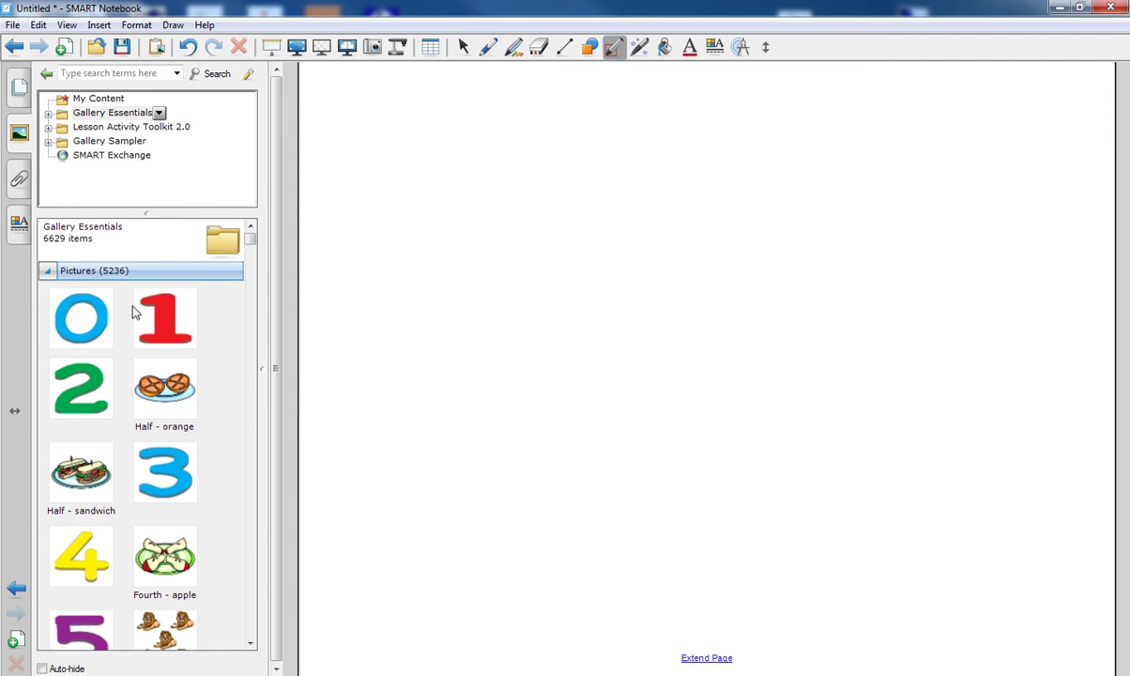
pyautogui.moveTo(162, 312); pyautogui.dragTo(437, 167)
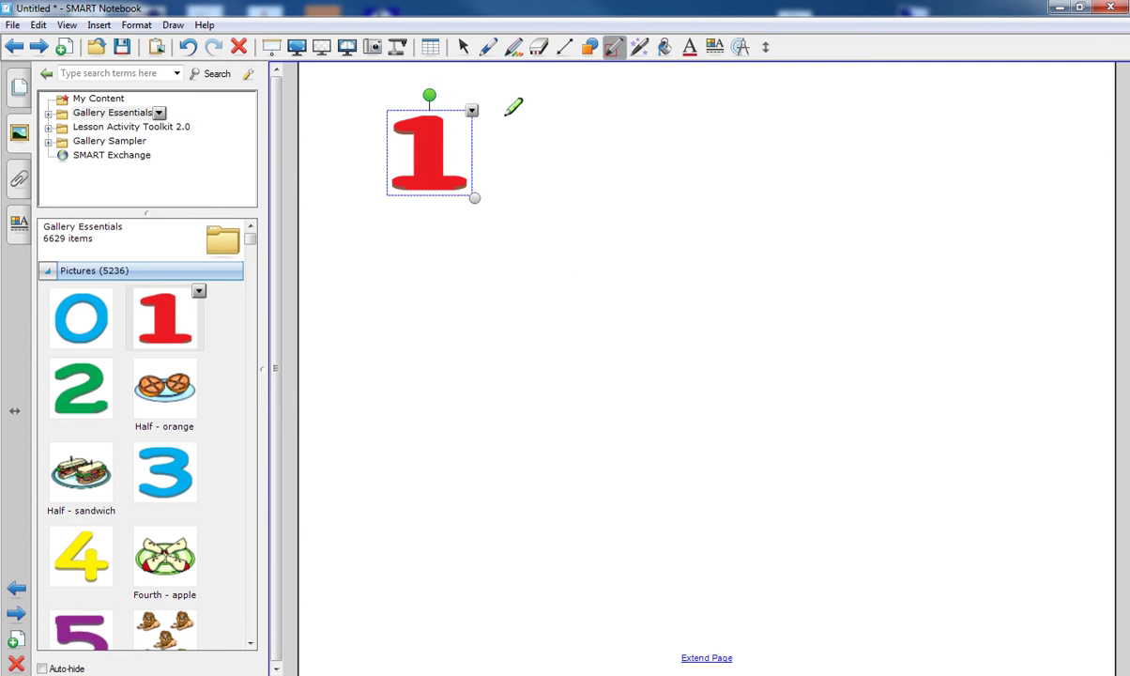
pyautogui.click(462, 46)
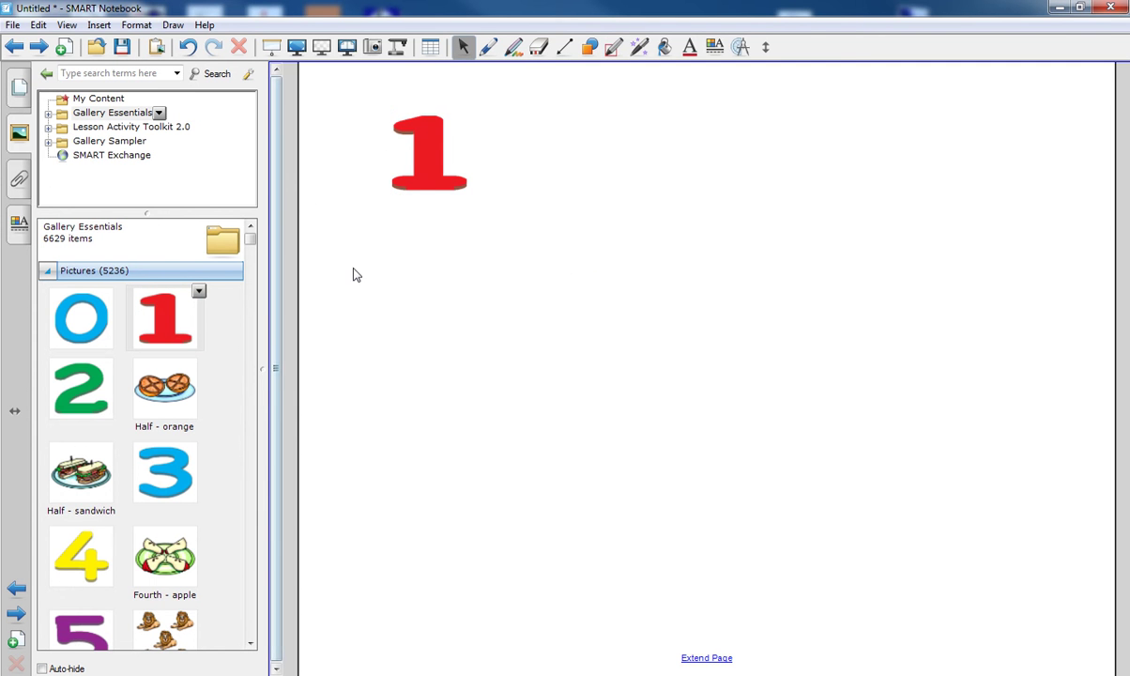
pyautogui.click(42, 668)
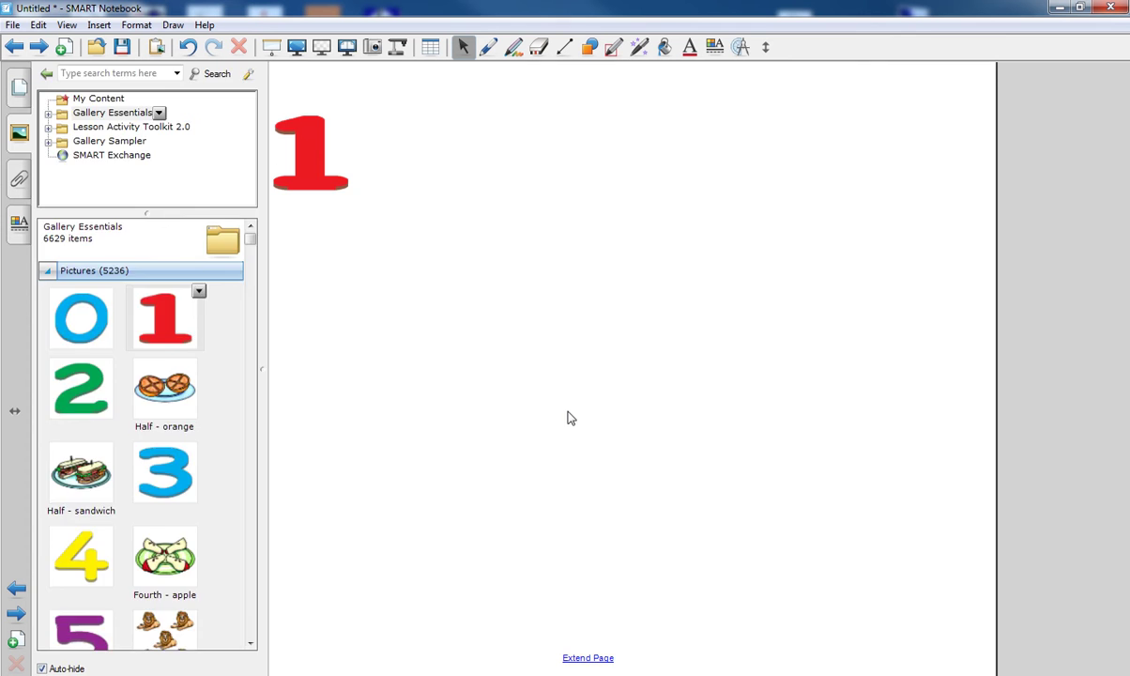
pyautogui.click(309, 161)
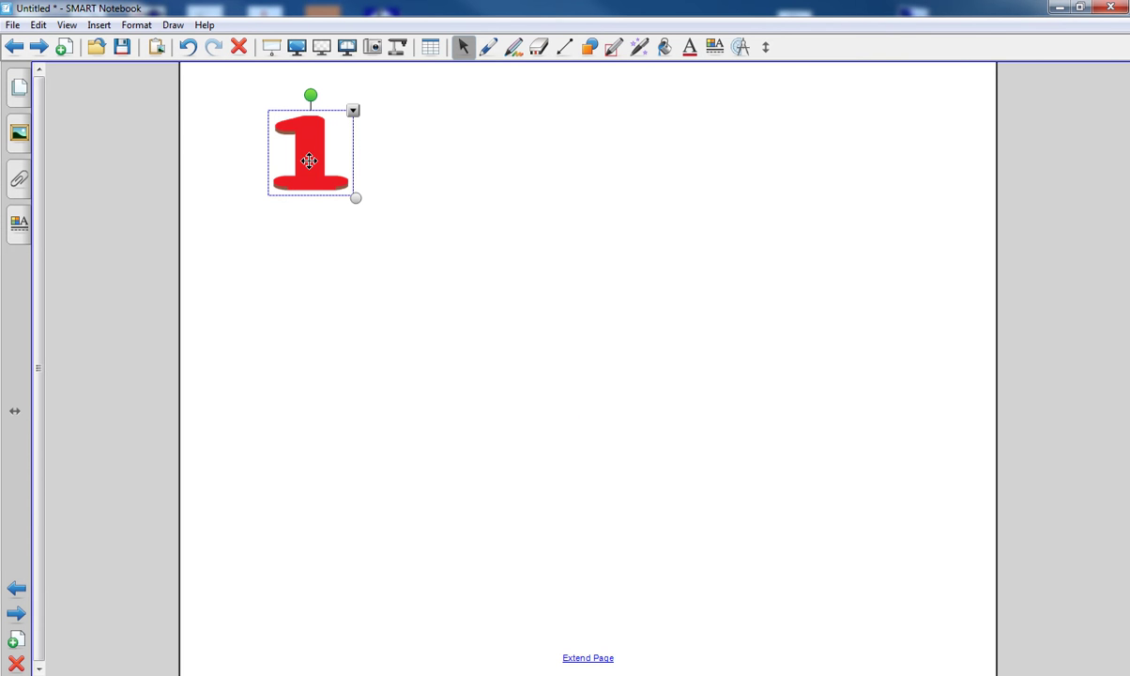
pyautogui.rightClick(309, 161)
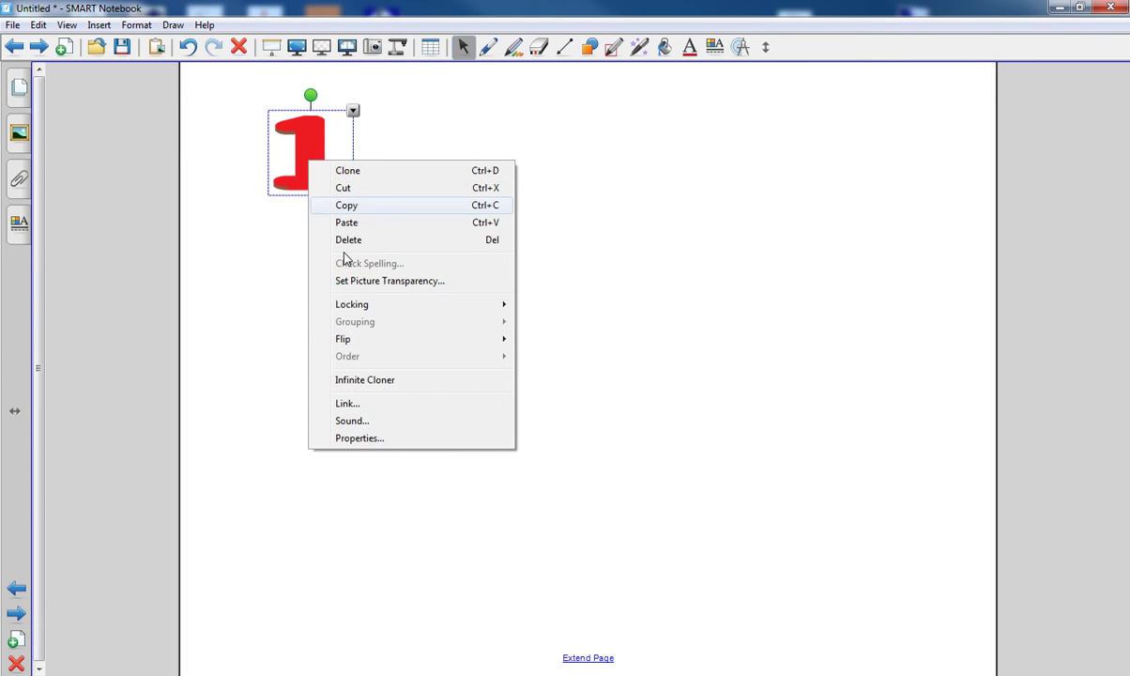
pyautogui.click(346, 402)
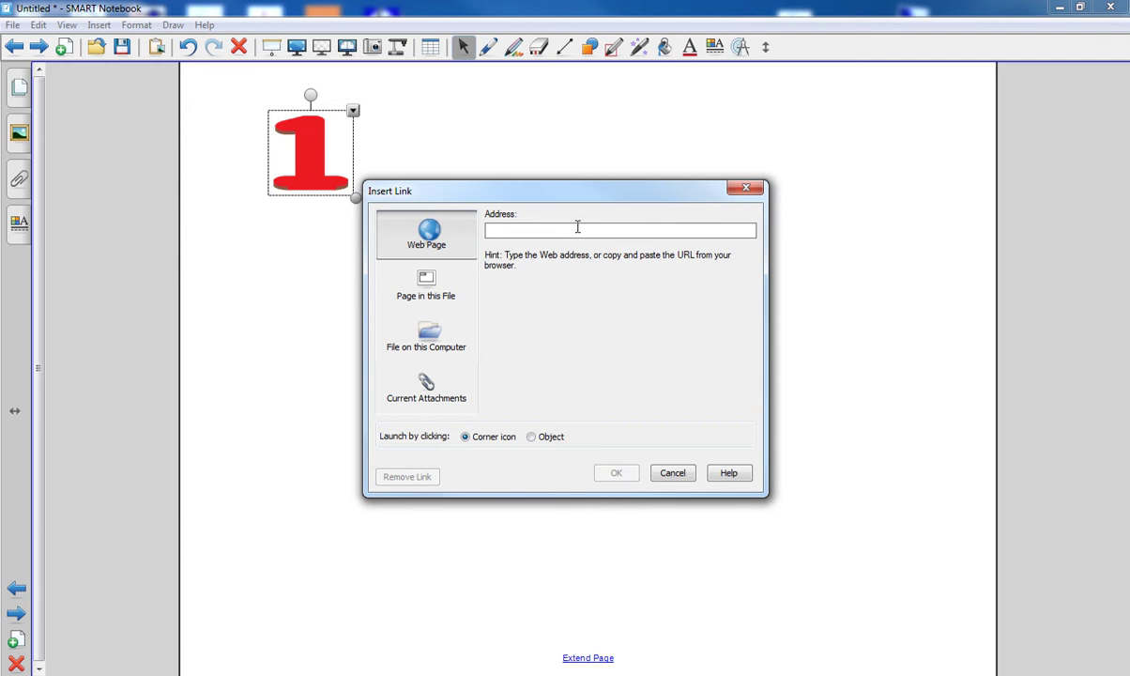
pyautogui.write('http://')
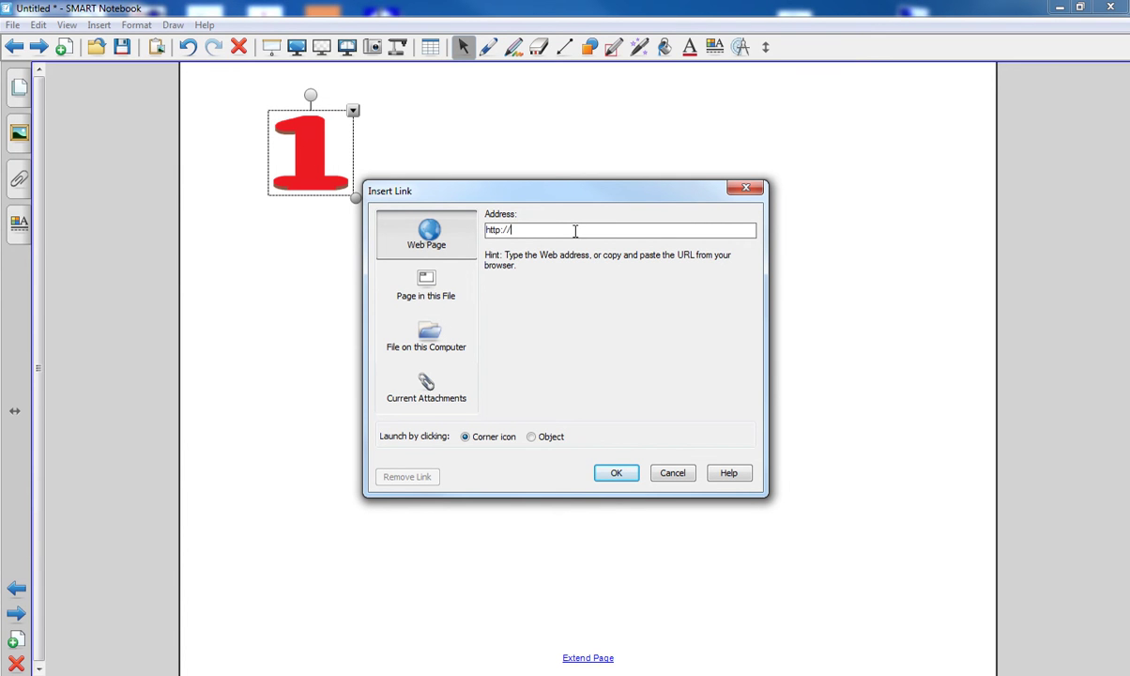
pyautogui.write('moodle.nationaltrail.k12.oh.us')
pyautogui.click(617, 472)
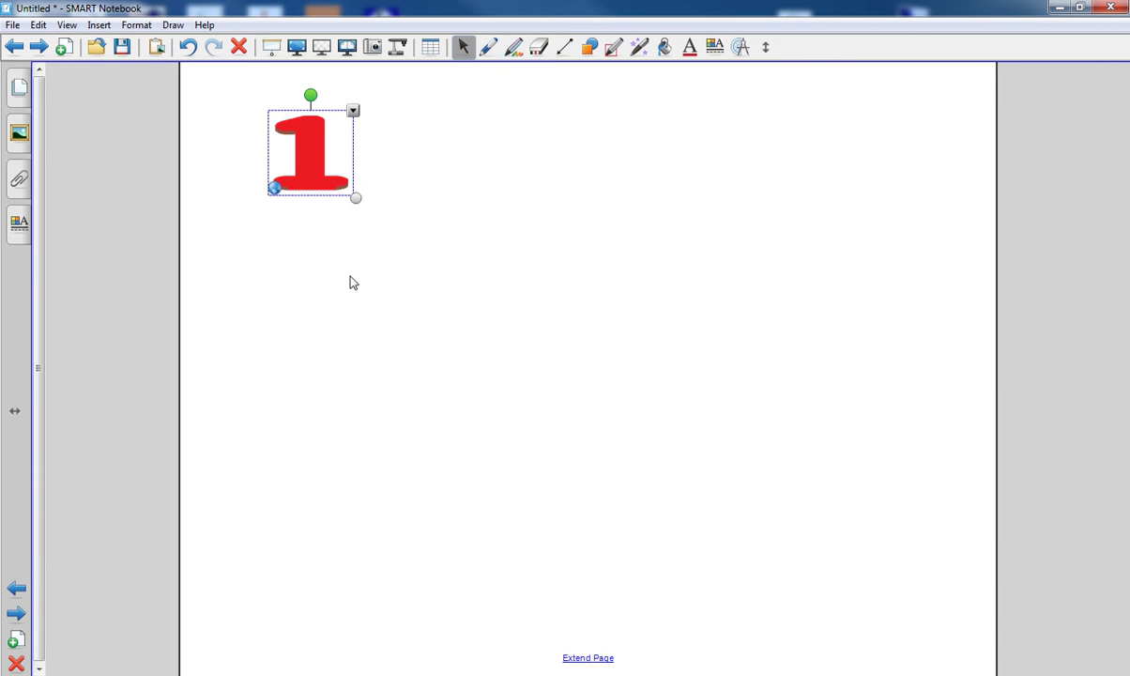
pyautogui.click(548, 443)
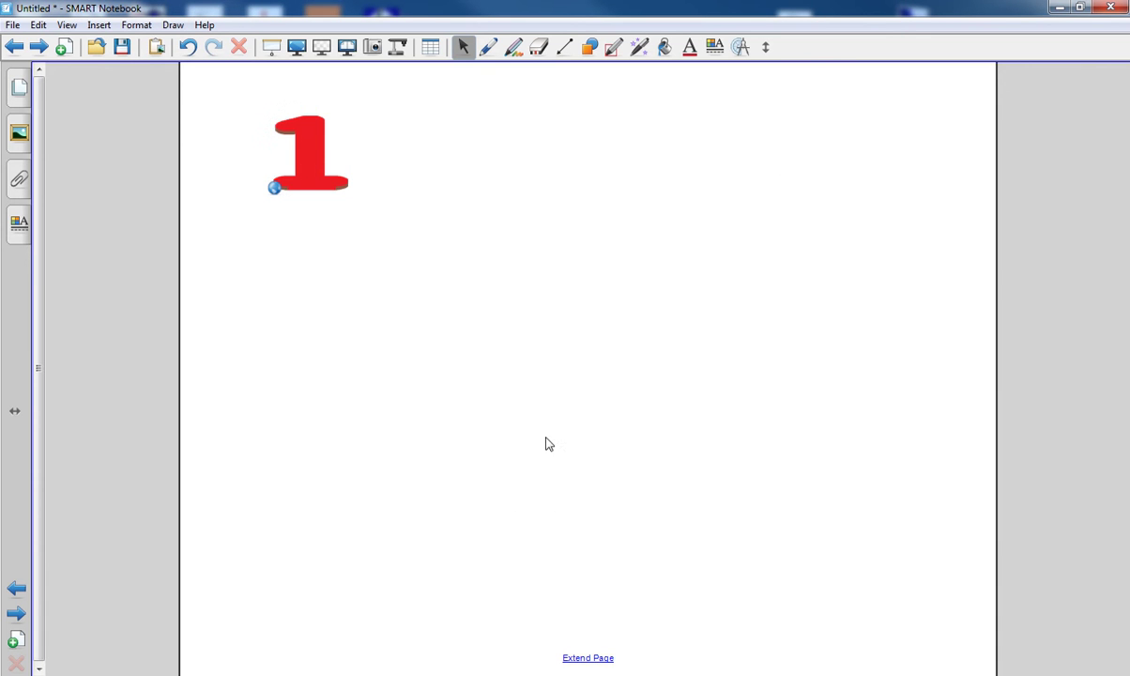
# - Test the number 1 picture's web link in the browser and return to the notebook page
pyautogui.click(287, 124)
pyautogui.click(389, 277)
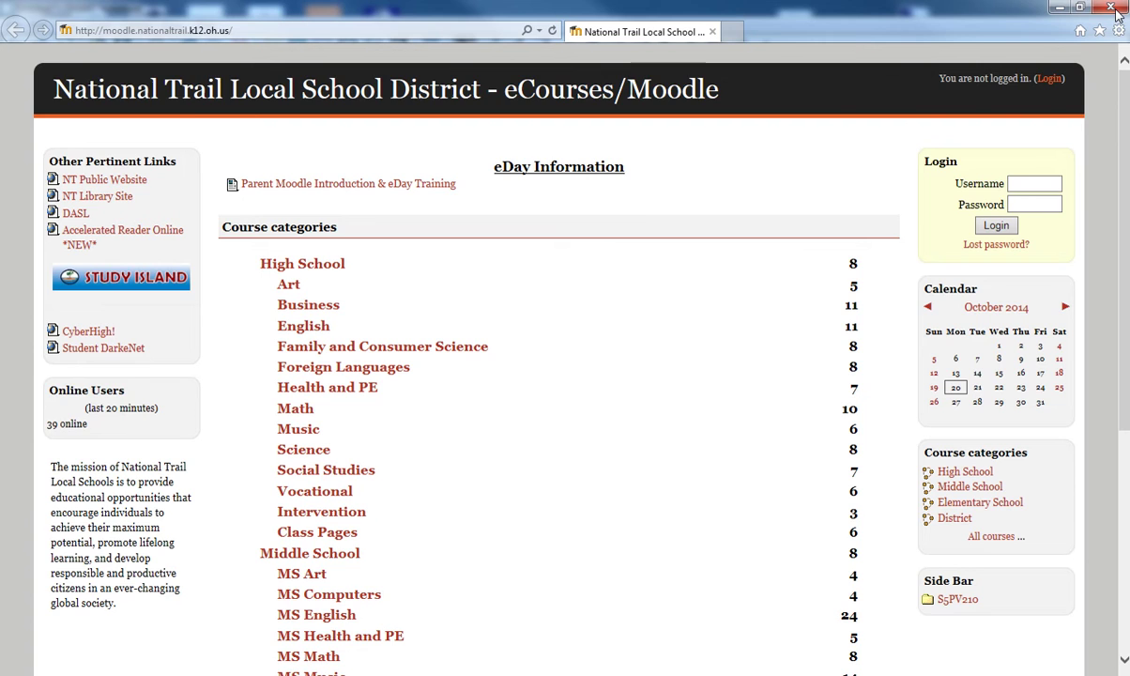
pyautogui.click(1060, 8)
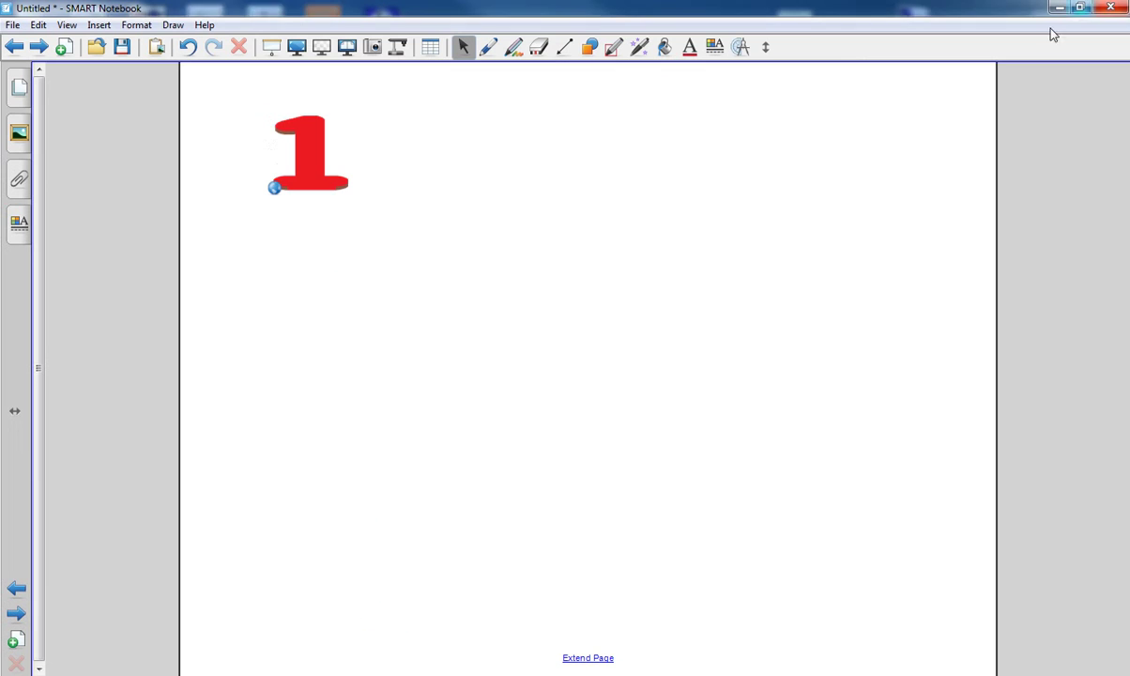
# - Change the number 1 picture's link so that it launches by clicking the object
pyautogui.rightClick(304, 159)
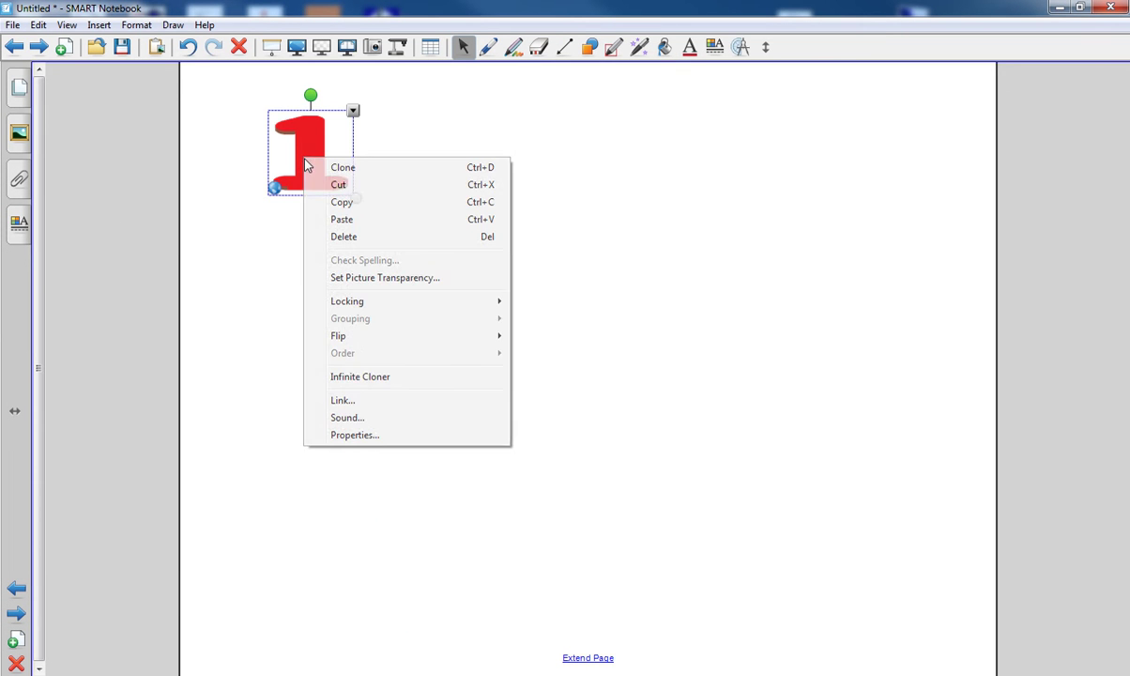
pyautogui.click(345, 402)
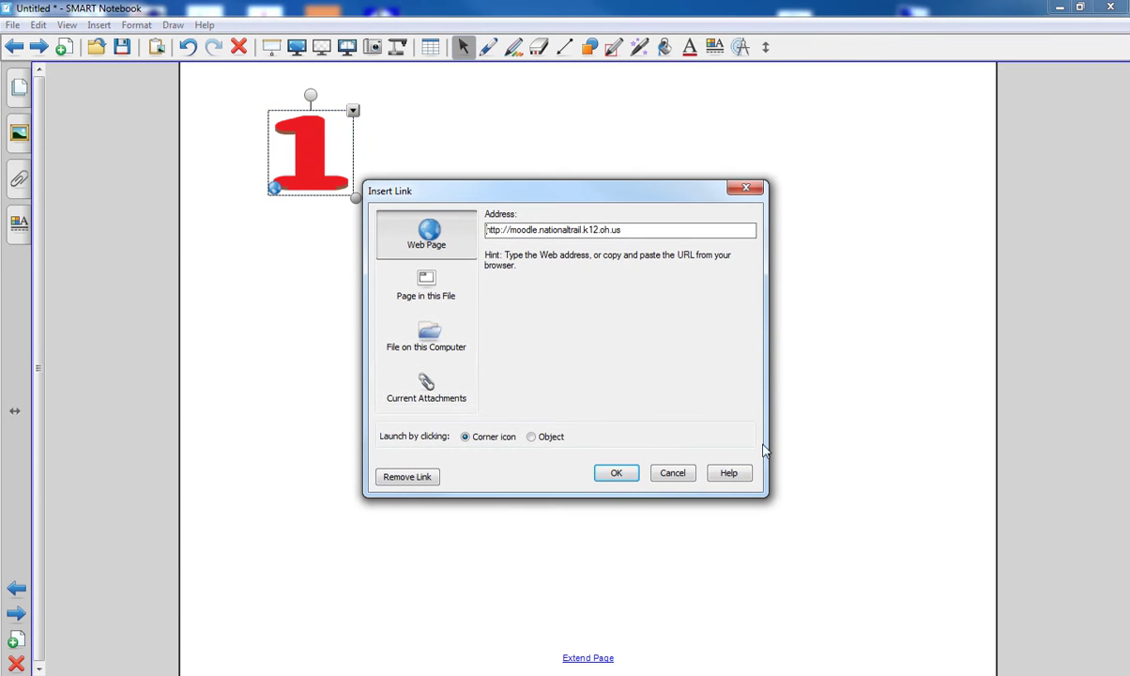
pyautogui.click(532, 437)
pyautogui.click(613, 472)
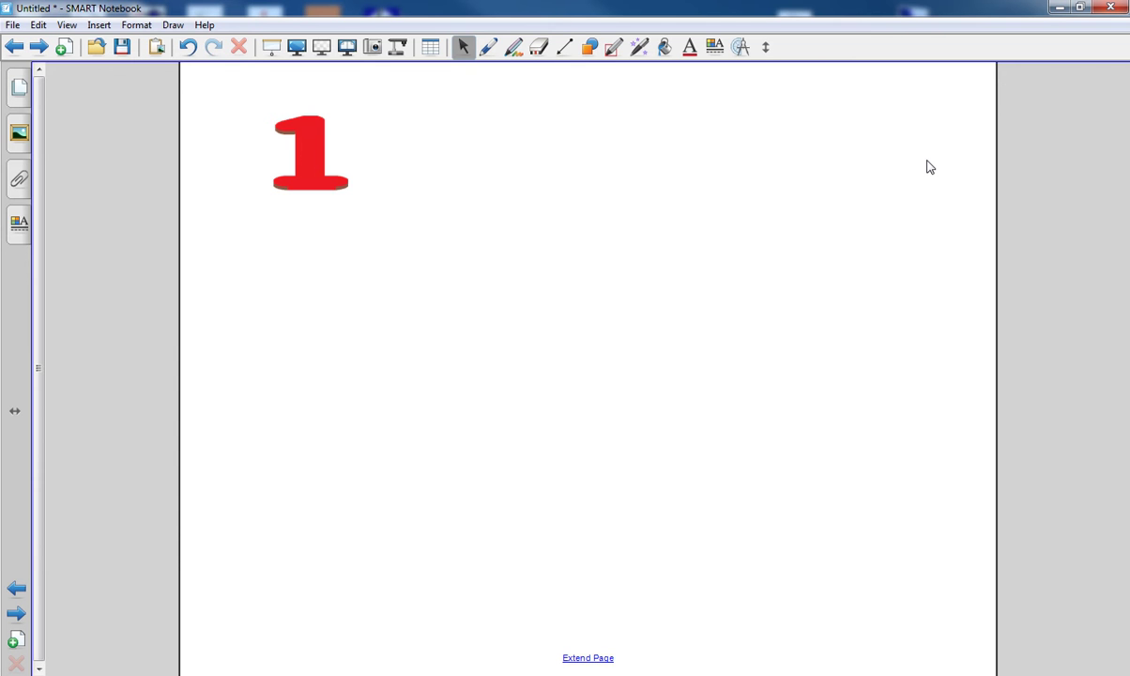
# - Add the text "Moodle" on the page to the right of the red number 1
pyautogui.click(689, 46)
pyautogui.click(554, 156)
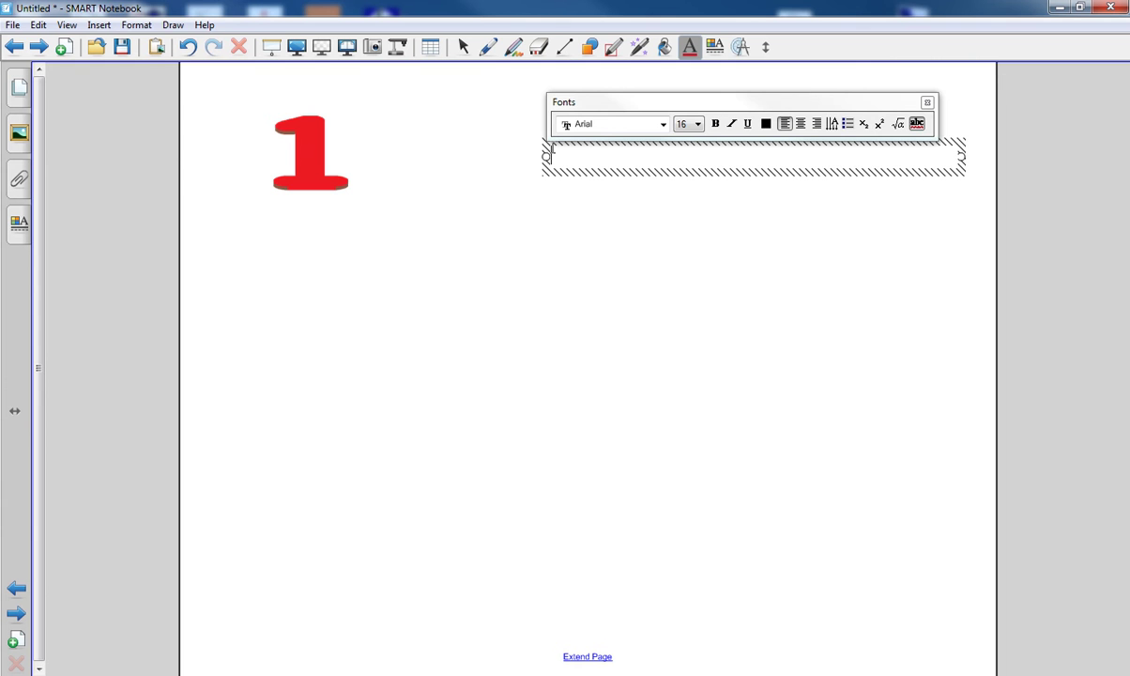
pyautogui.write('Moodle')
pyautogui.click(589, 223)
pyautogui.click(462, 47)
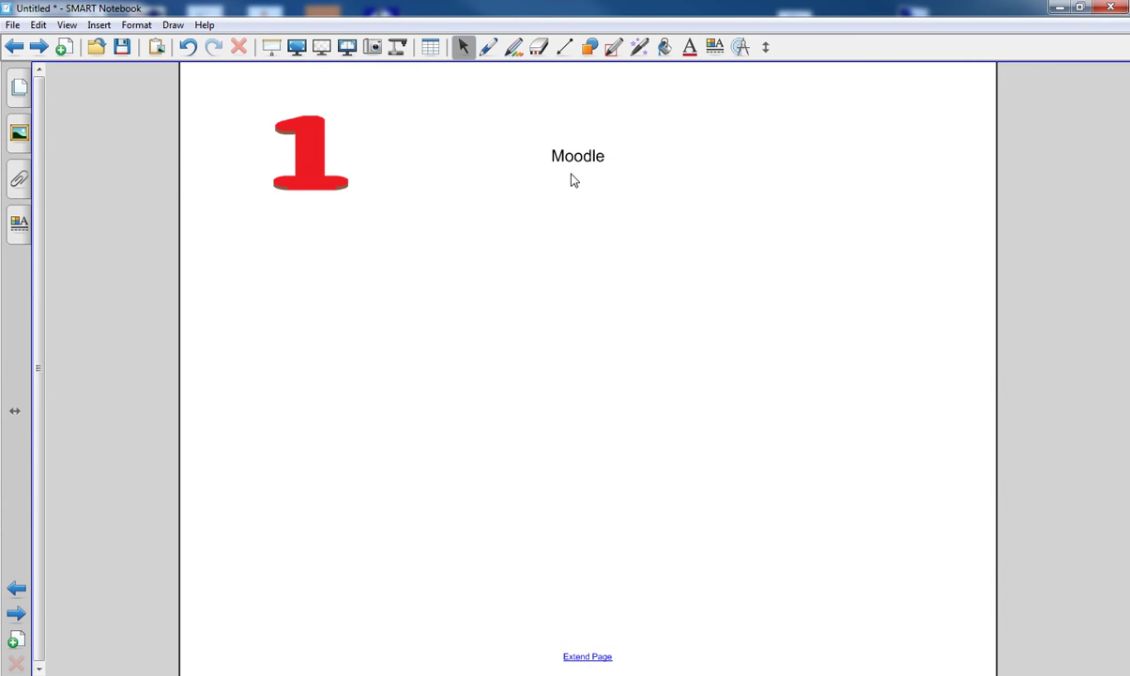
pyautogui.rightClick(577, 156)
pyautogui.click(648, 379)
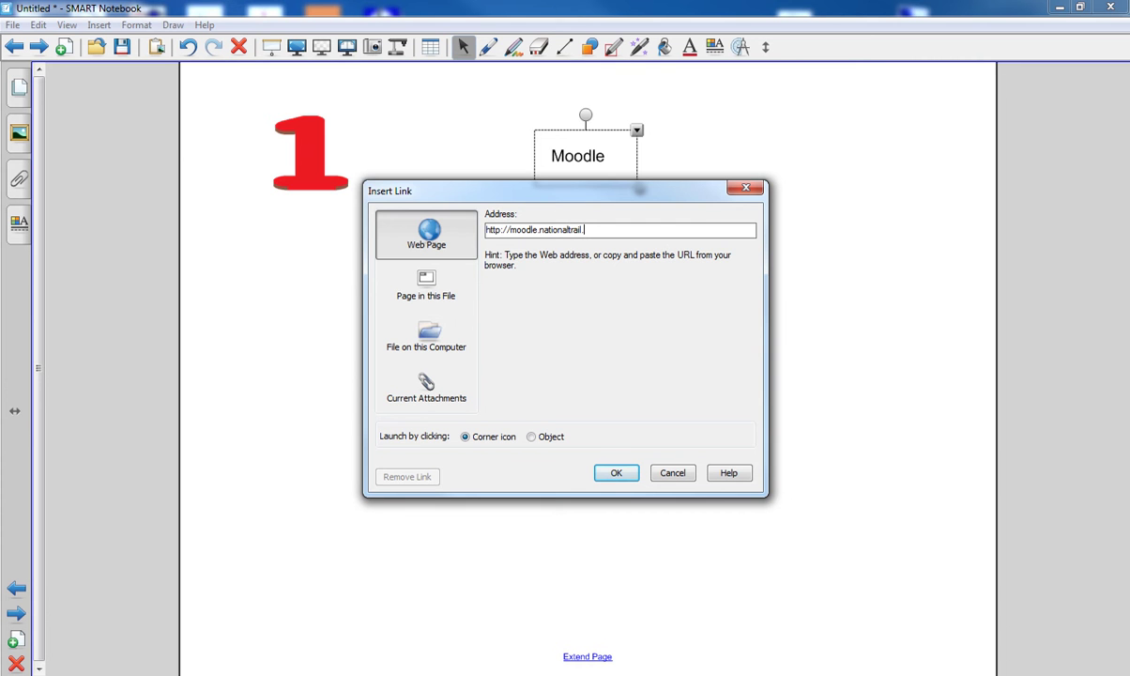
pyautogui.write('k12.oh.us')
pyautogui.press('Return')
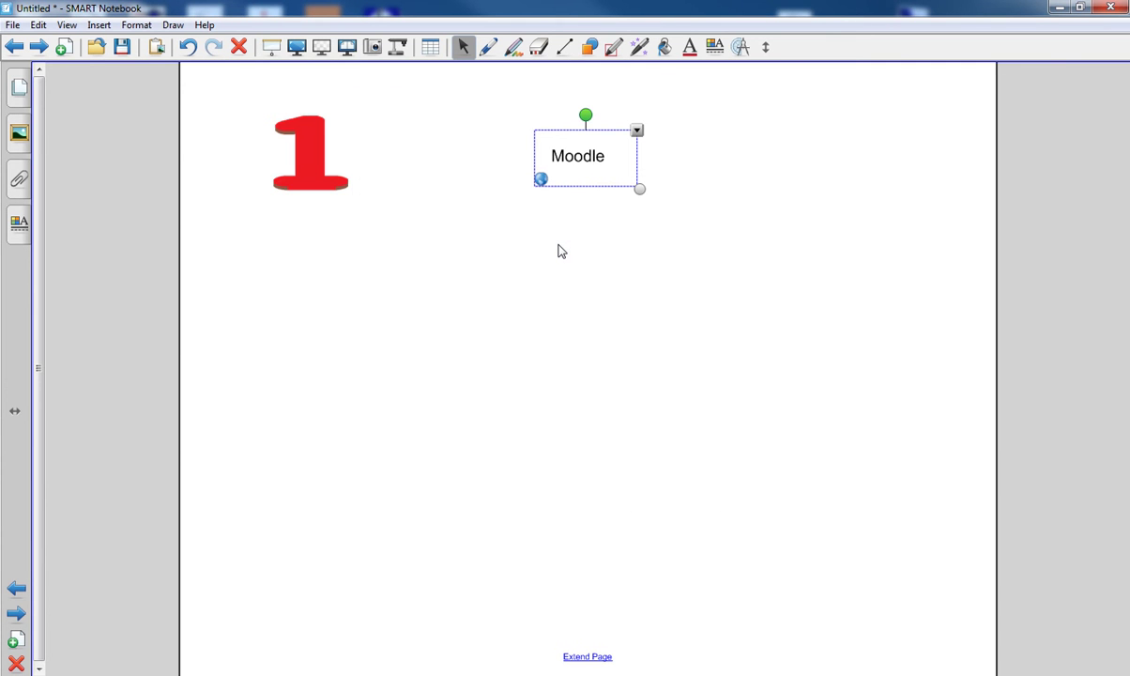
pyautogui.click(543, 195)
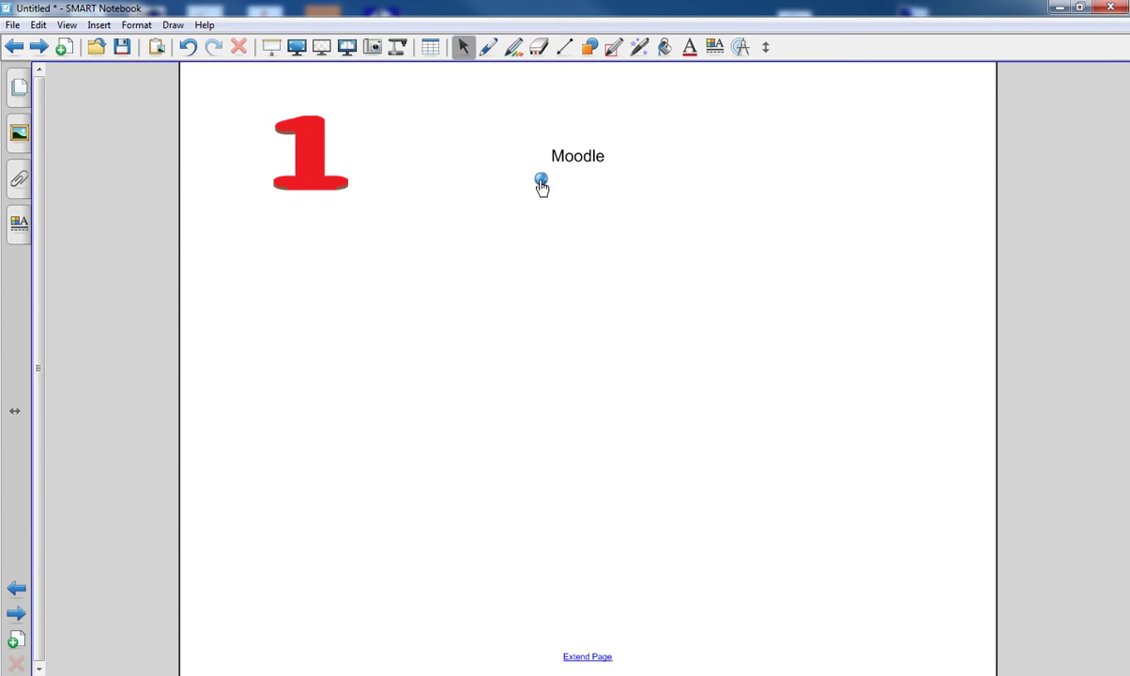
pyautogui.click(541, 180)
pyautogui.click(1058, 7)
# - Copy the Moodle text's link address and set that link to launch by clicking the object
pyautogui.rightClick(573, 172)
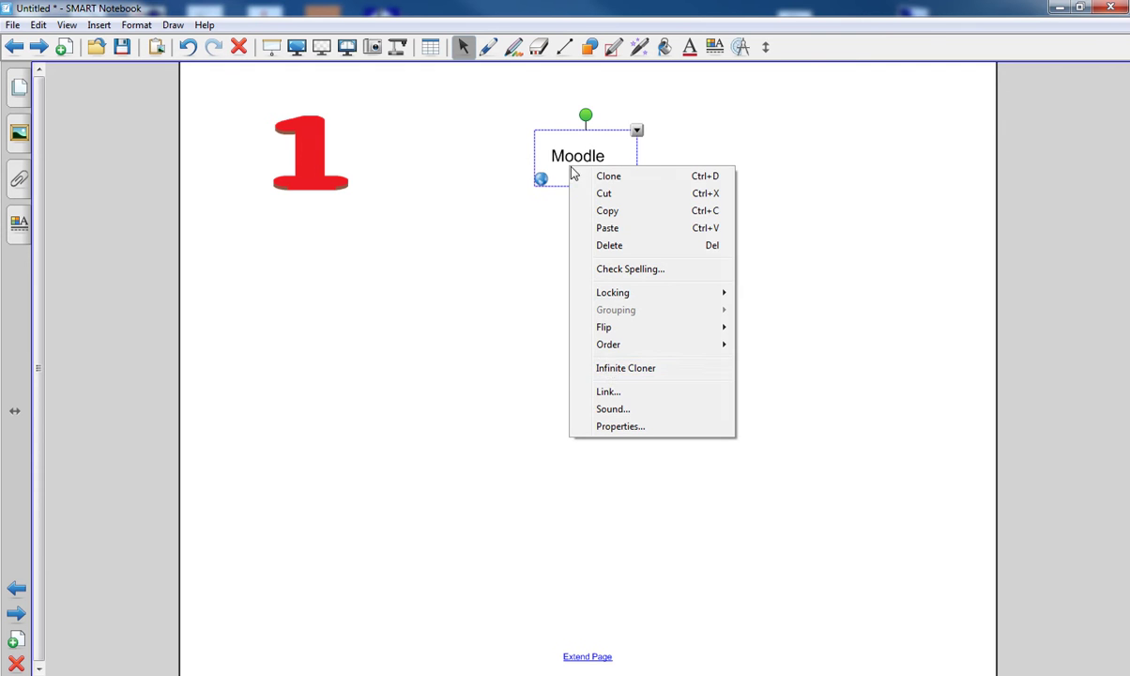
pyautogui.click(614, 392)
pyautogui.doubleClick(569, 228)
pyautogui.hotkey('ctrl', 'c')
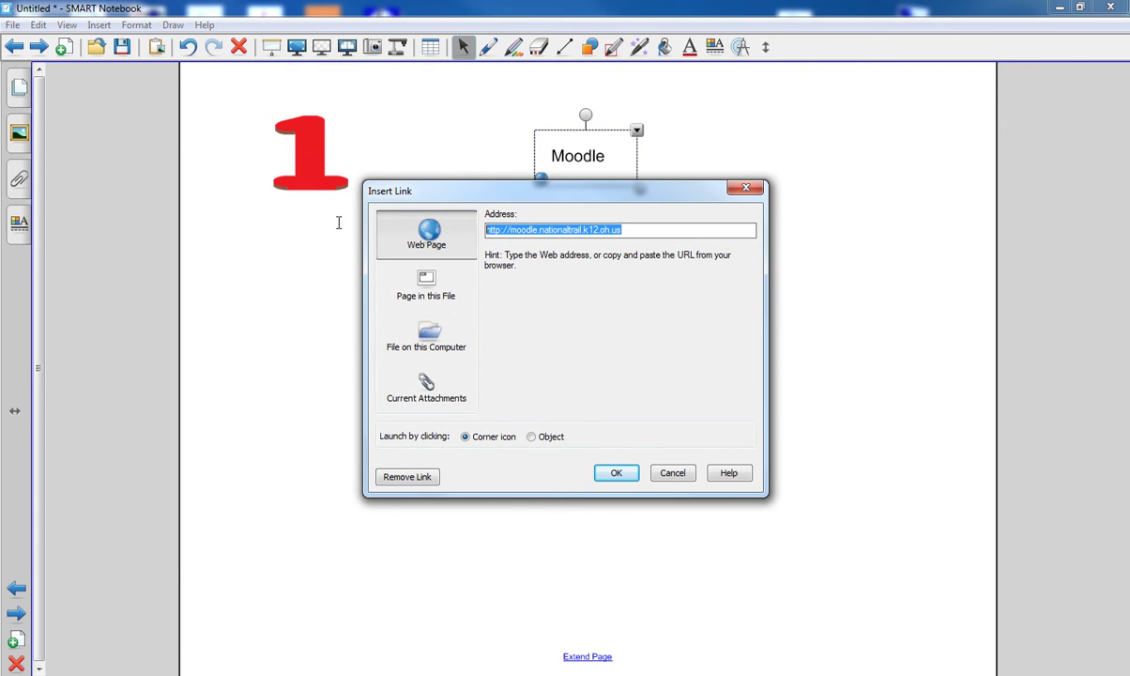
pyautogui.click(531, 437)
pyautogui.click(615, 473)
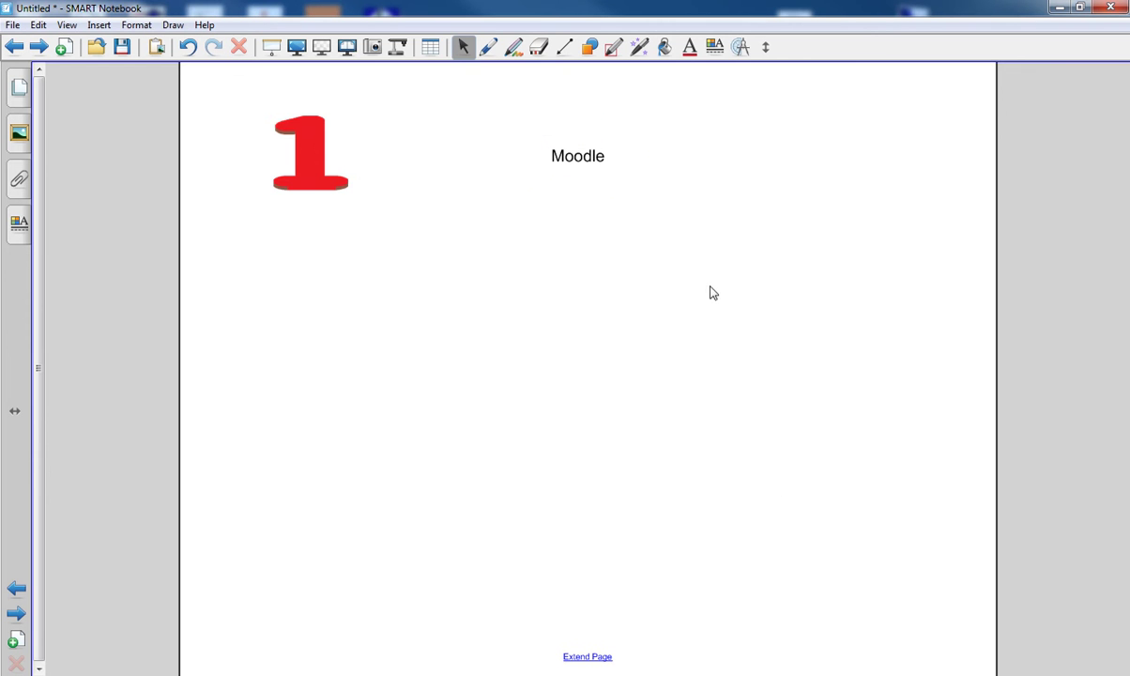
pyautogui.click(584, 164)
pyautogui.click(99, 24)
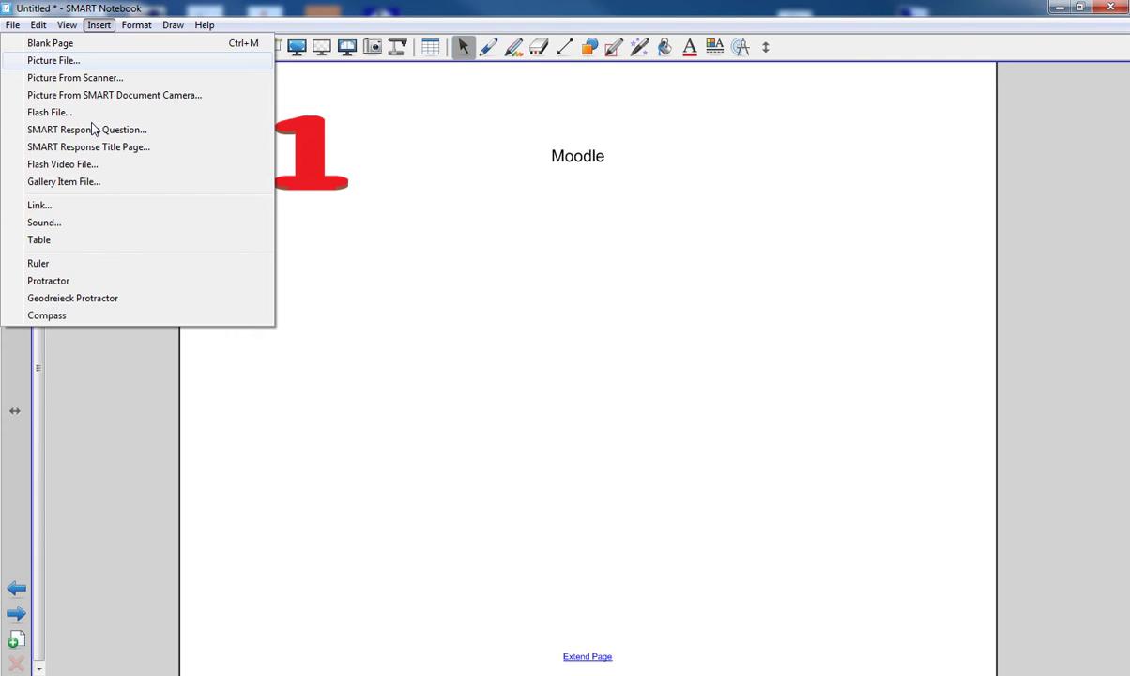
pyautogui.click(76, 207)
pyautogui.hotkey('ctrl', 'v')
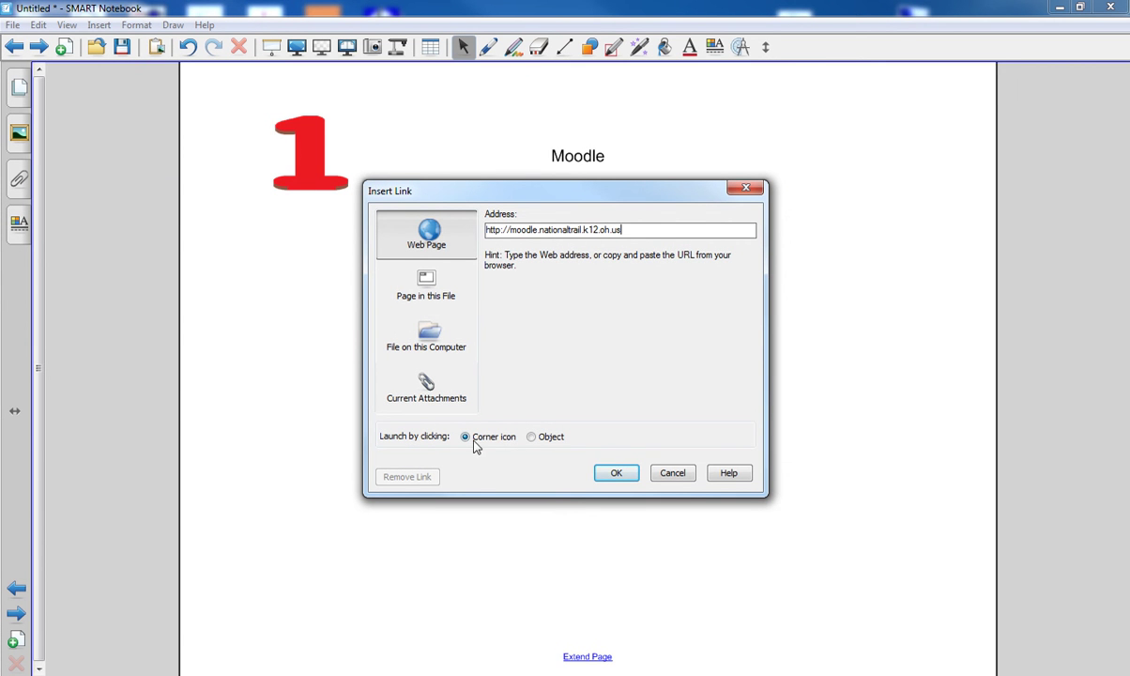
pyautogui.click(616, 473)
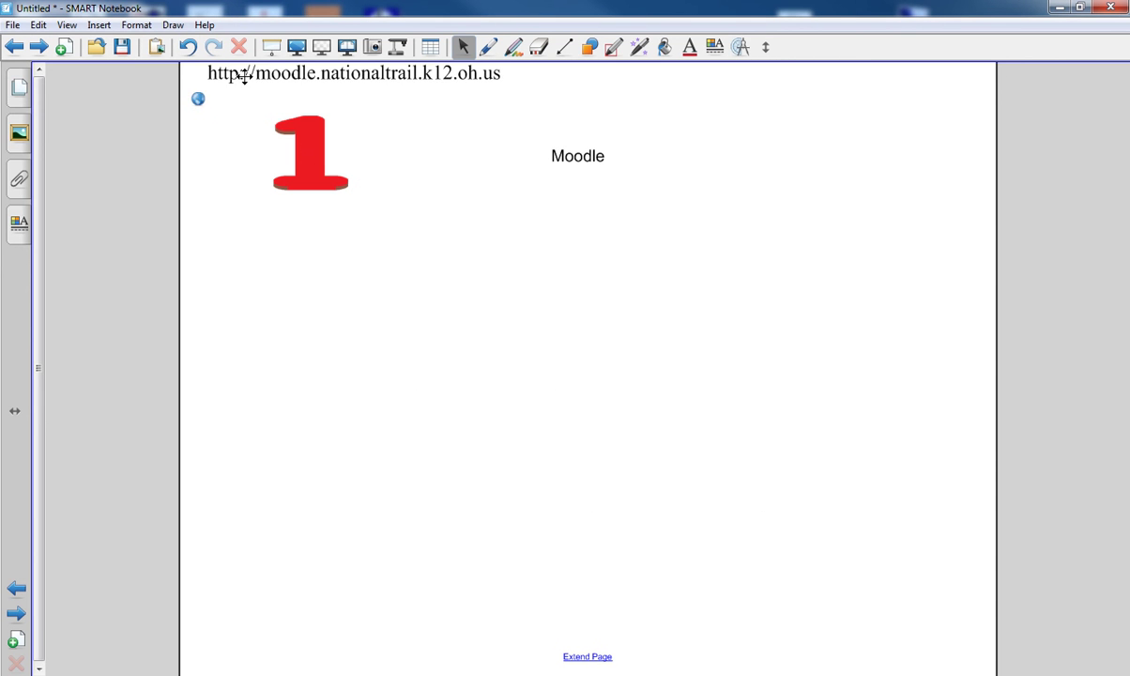
pyautogui.moveTo(225, 73); pyautogui.dragTo(407, 329)
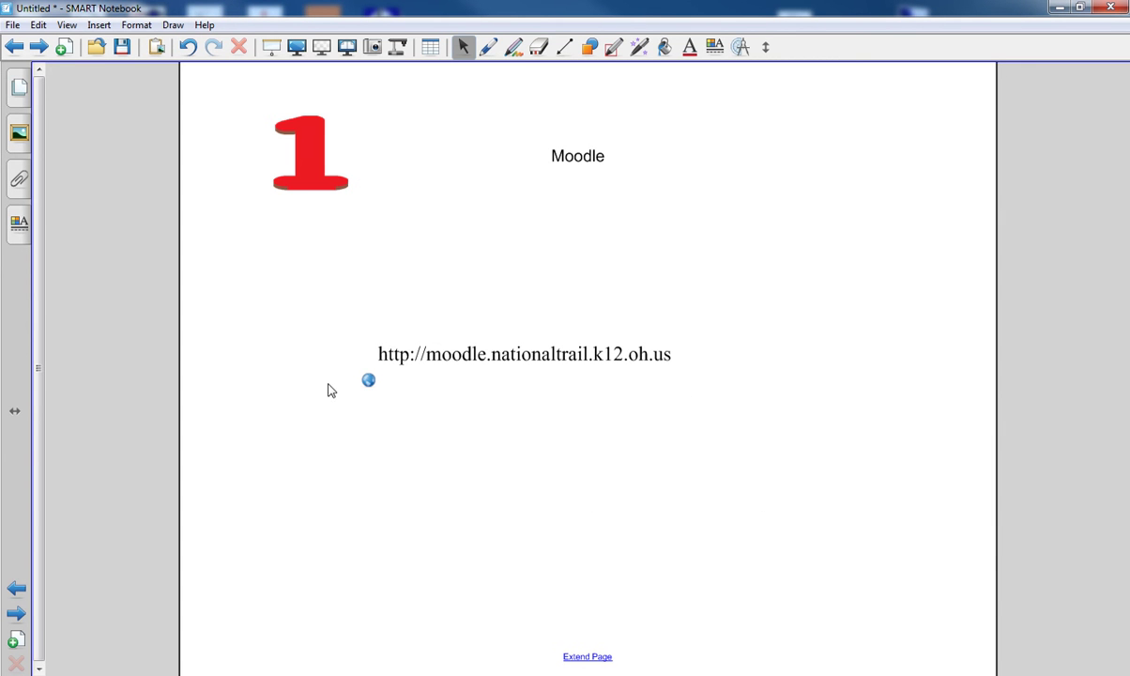
pyautogui.rightClick(403, 366)
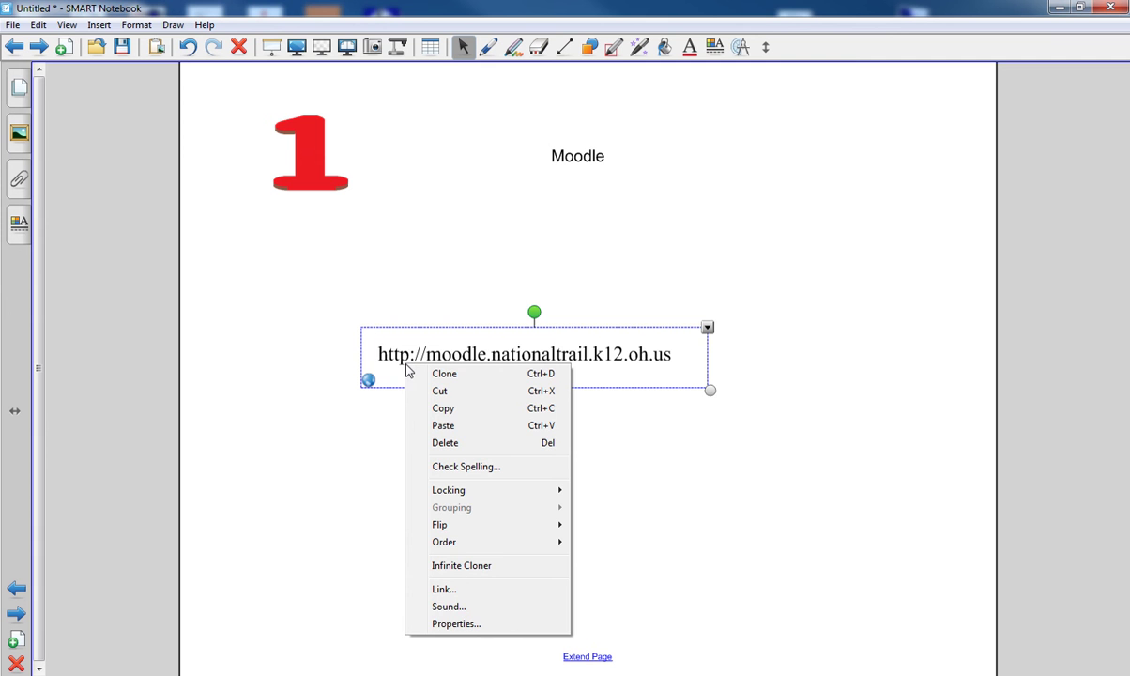
pyautogui.click(445, 588)
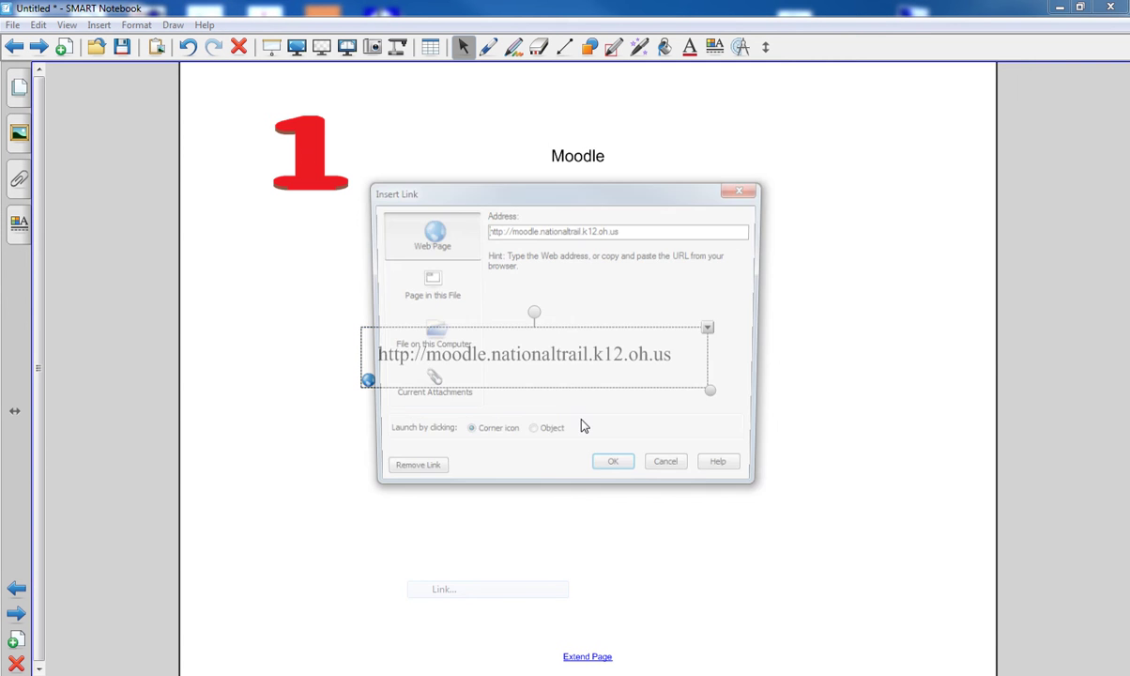
pyautogui.click(627, 477)
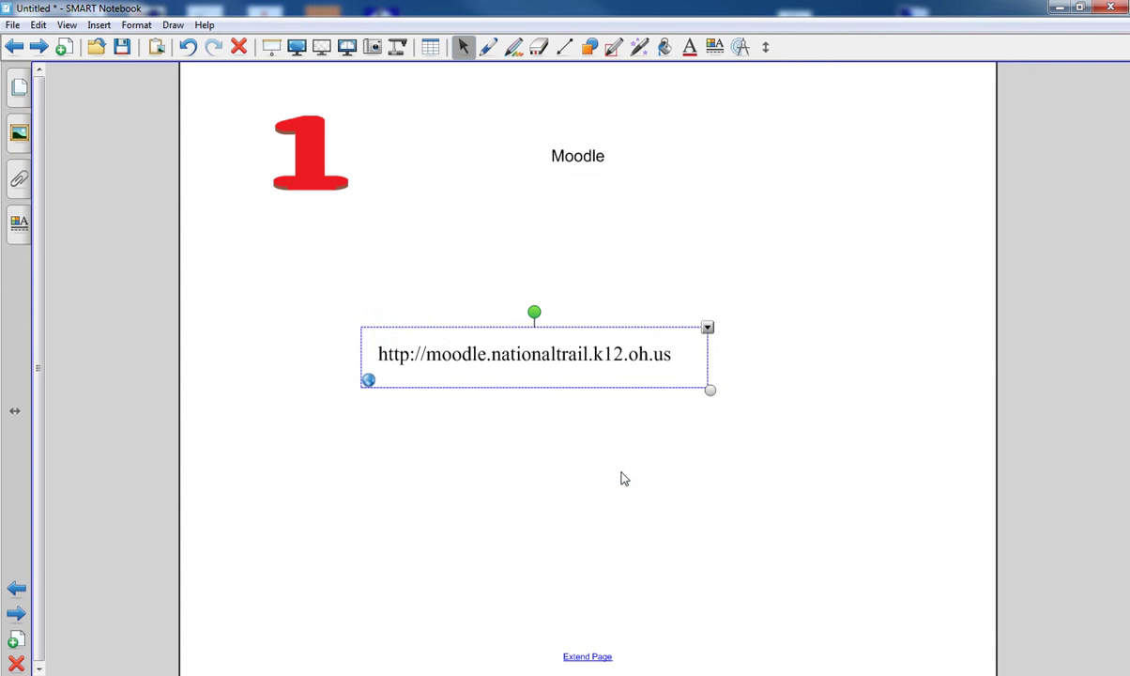
# - Set the standalone web address's link to launch by clicking the object and open it to test
pyautogui.rightClick(449, 359)
pyautogui.click(488, 582)
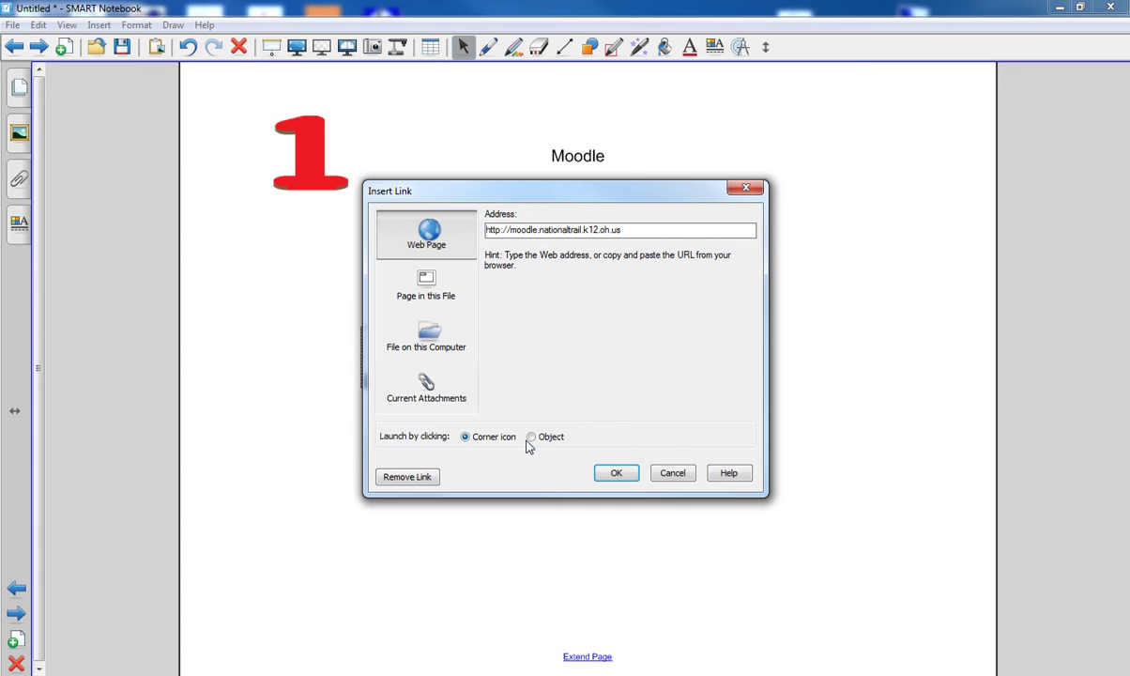
pyautogui.click(616, 472)
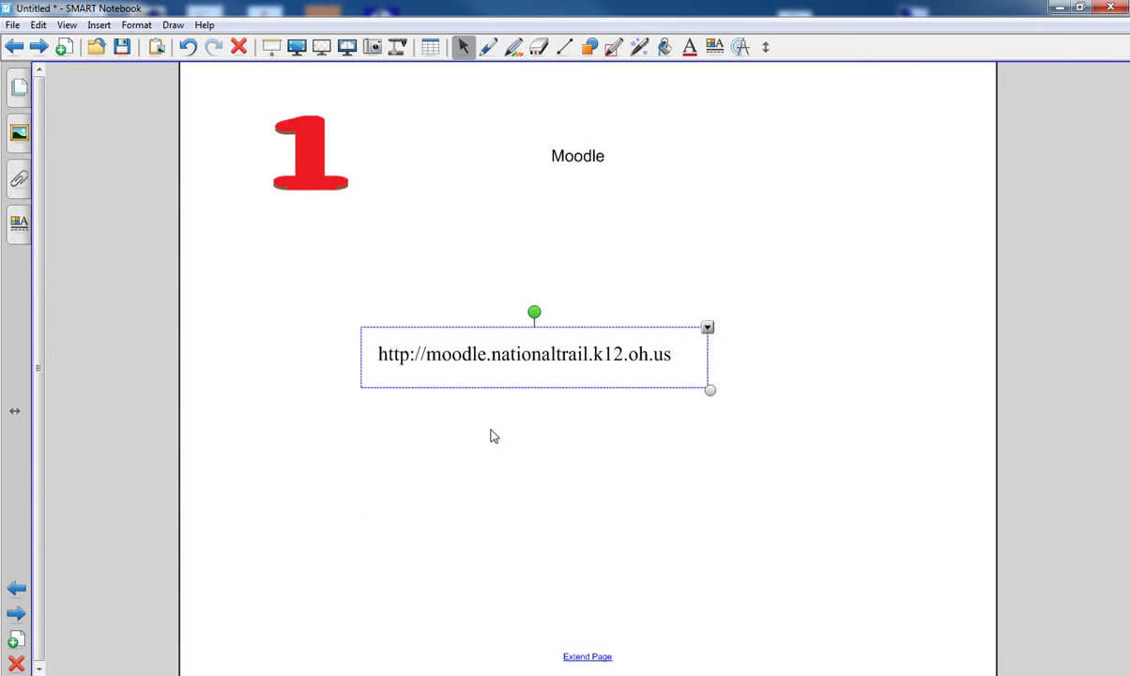
pyautogui.click(554, 391)
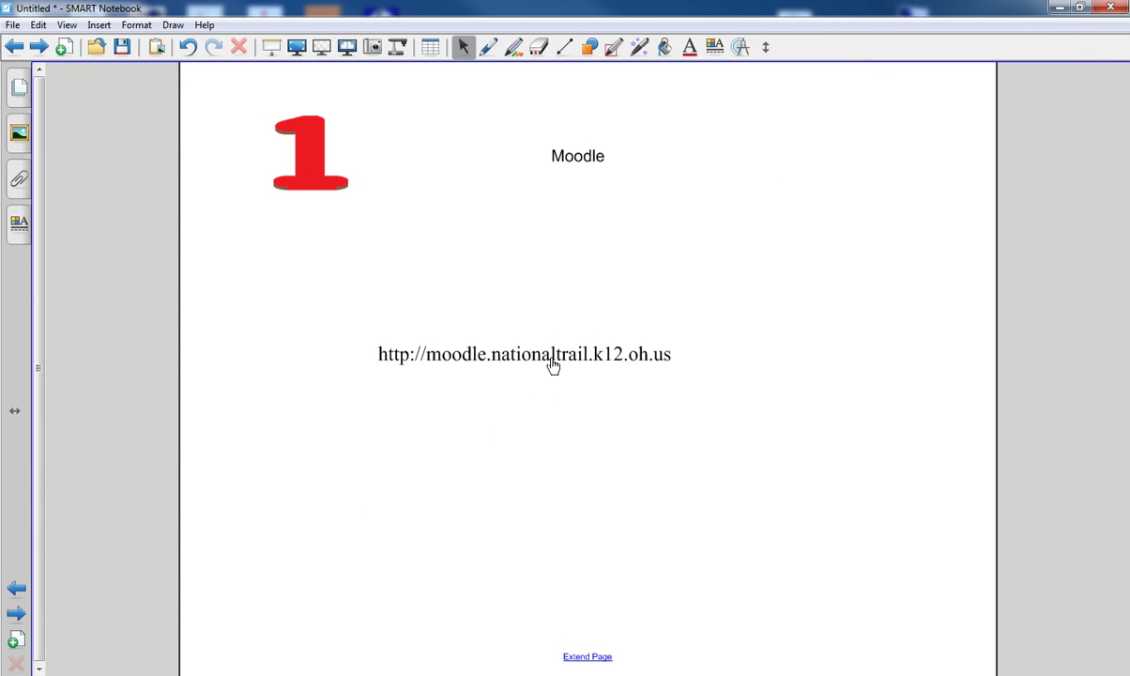
pyautogui.click(550, 366)
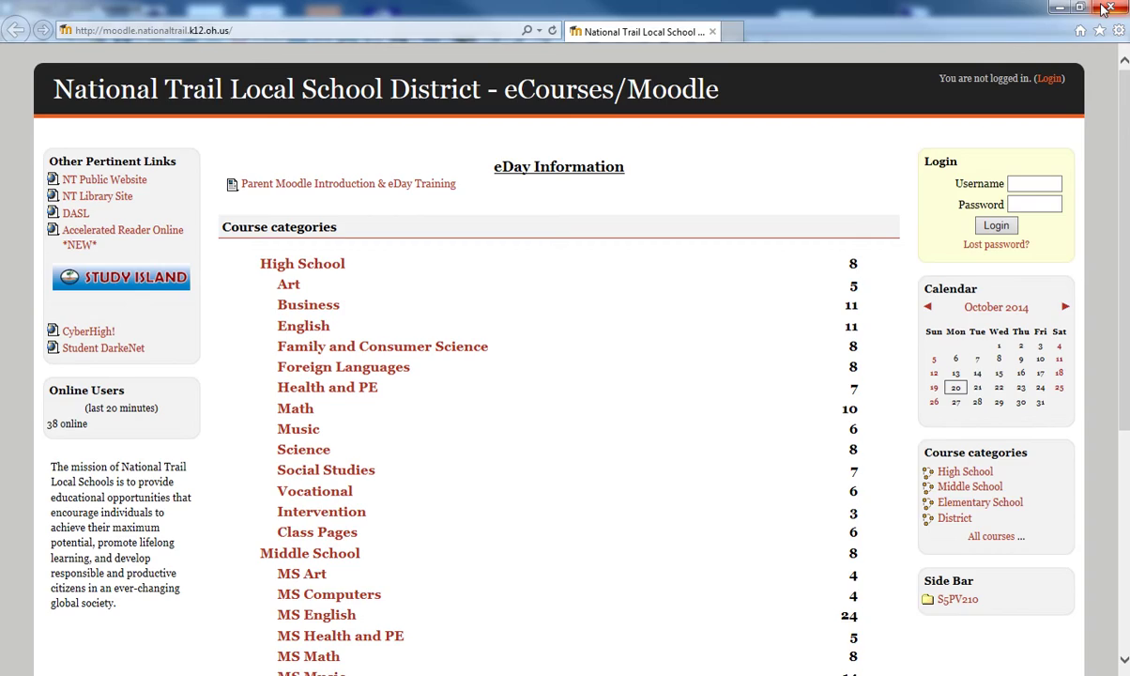
# - Minimize the browser, add a new blank page in SMART Notebook and place the text "Video" in its upper-left area
pyautogui.click(1058, 7)
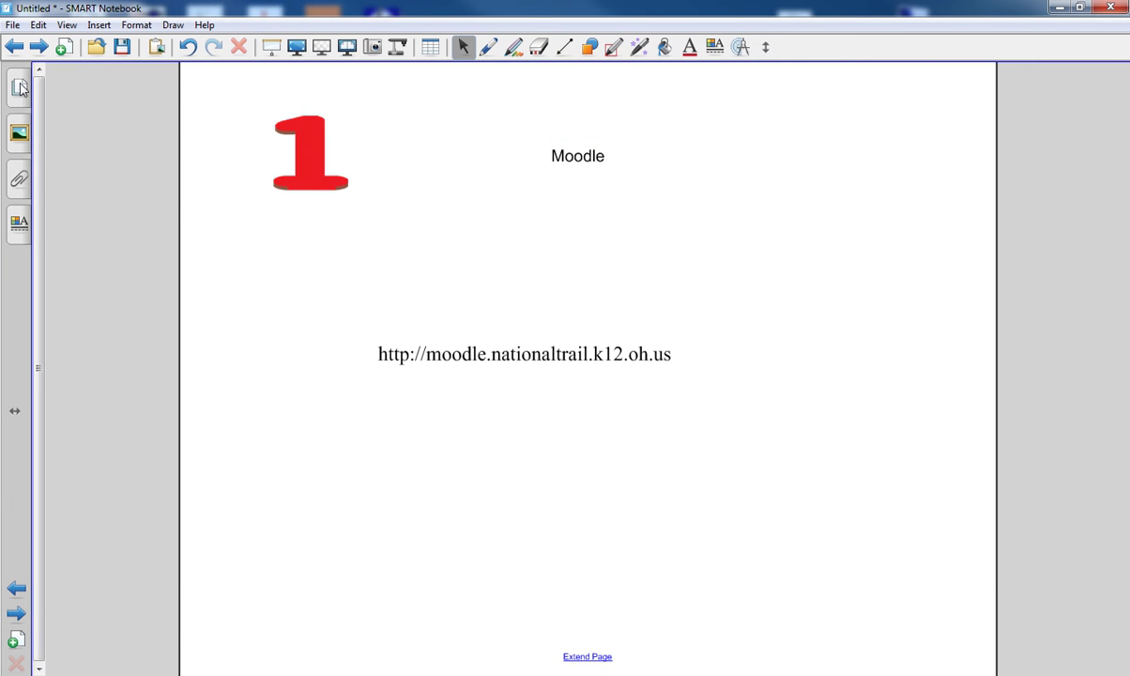
pyautogui.click(65, 49)
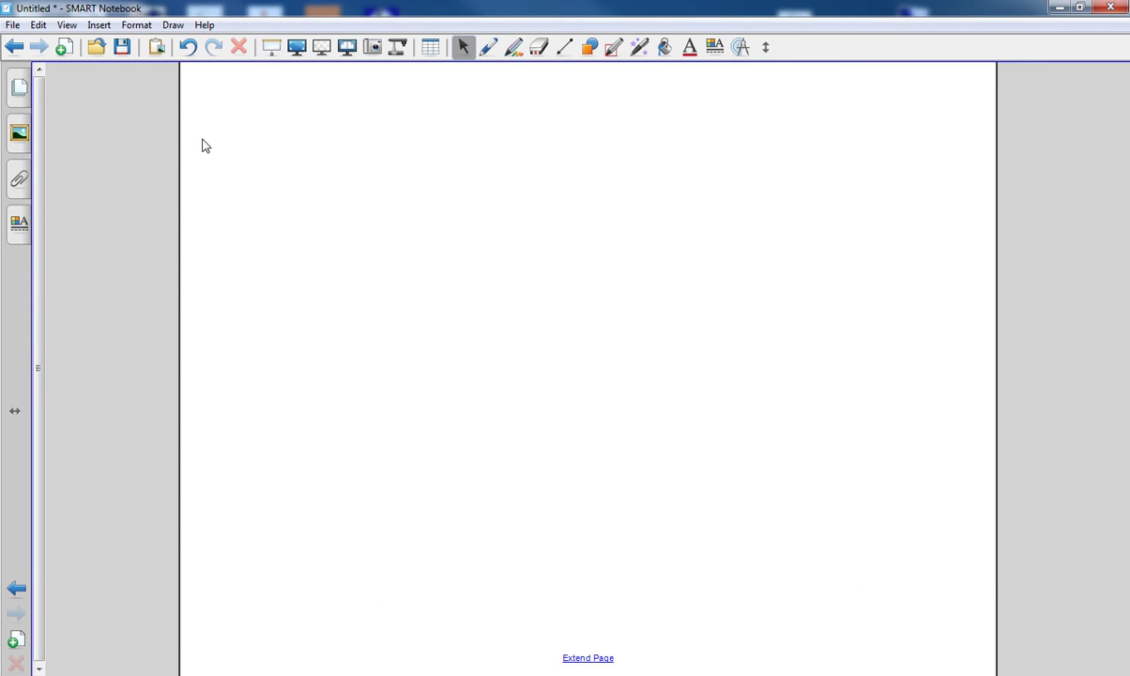
pyautogui.click(689, 48)
pyautogui.click(659, 78)
pyautogui.click(411, 204)
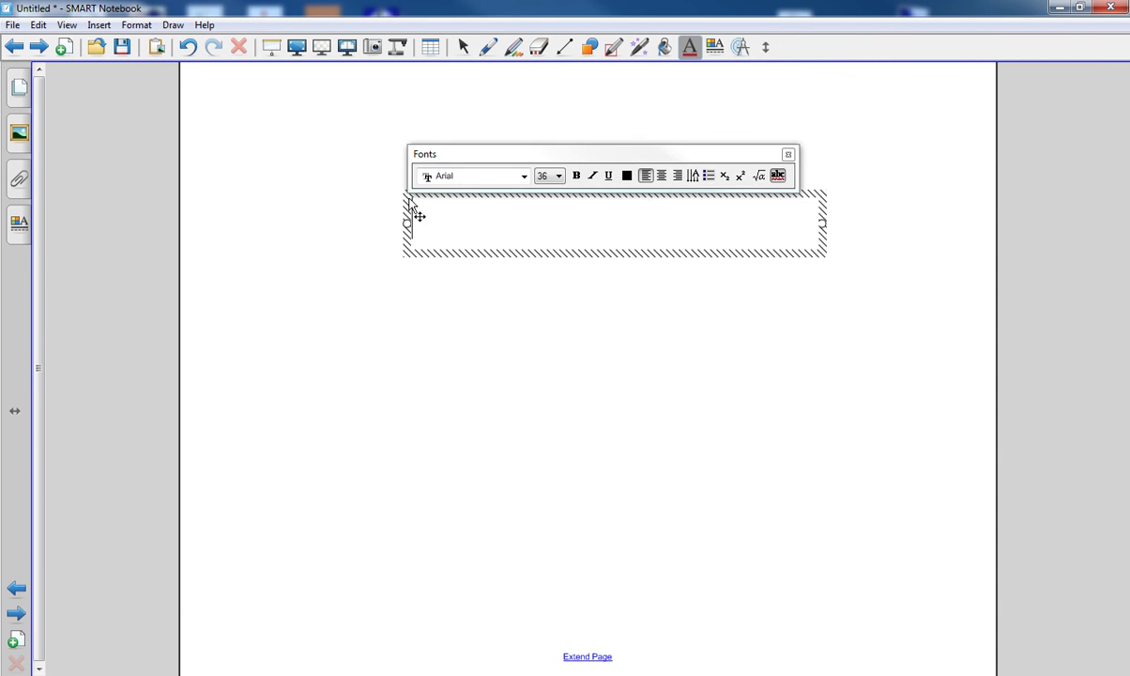
pyautogui.write('Video')
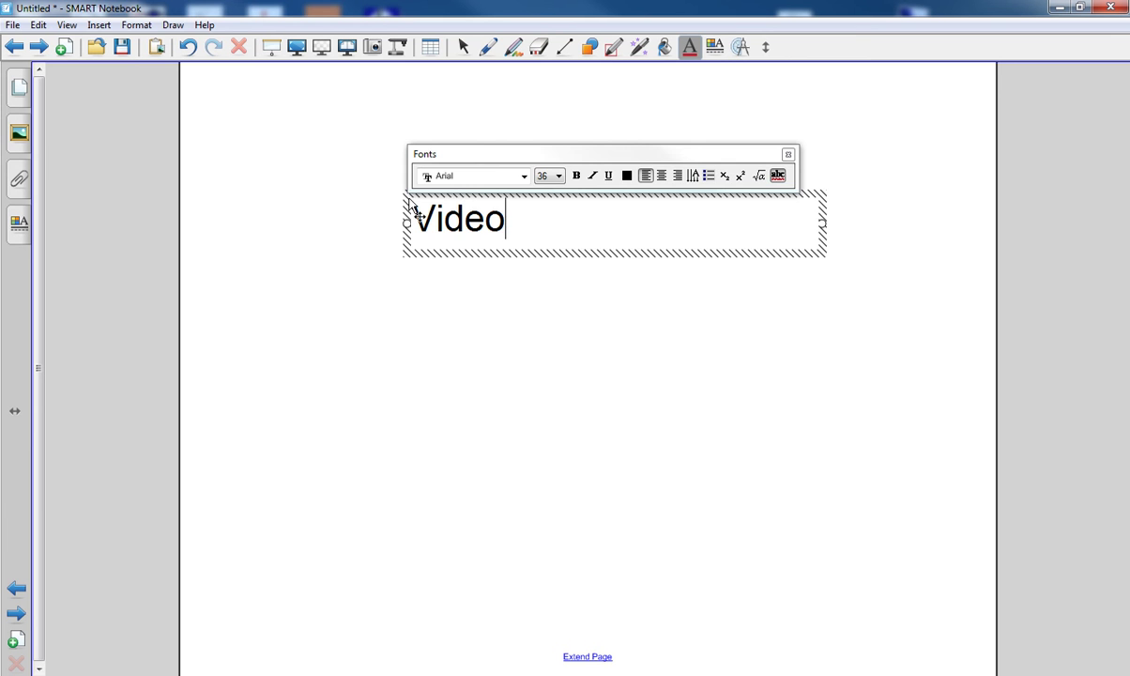
pyautogui.click(504, 304)
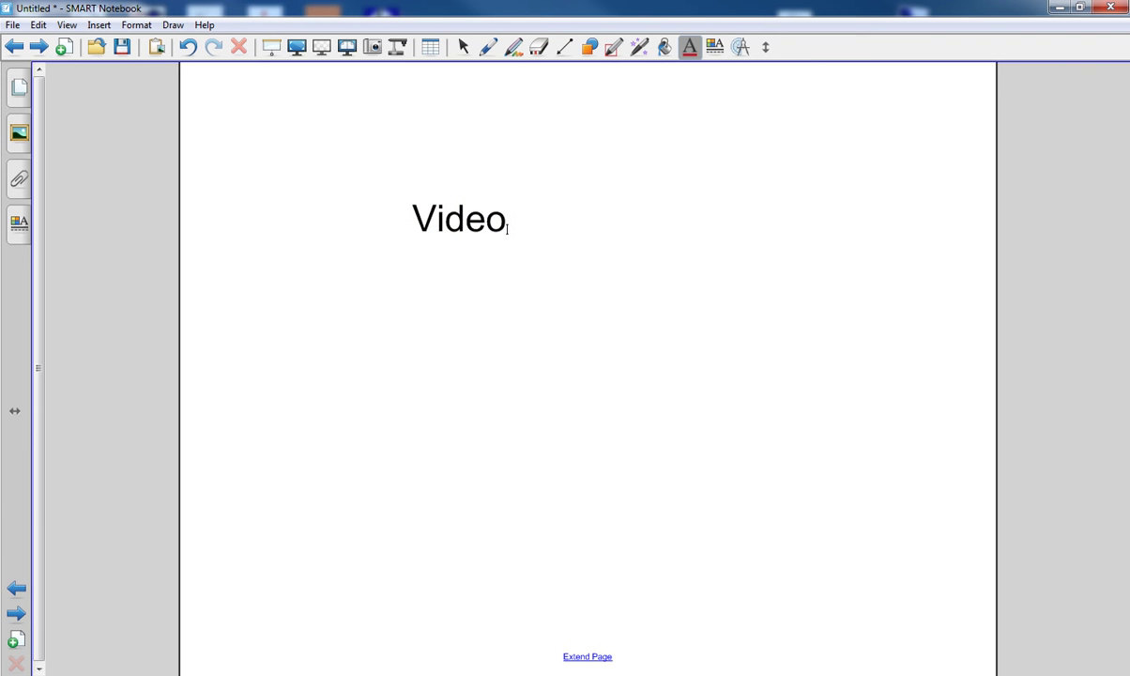
pyautogui.click(462, 46)
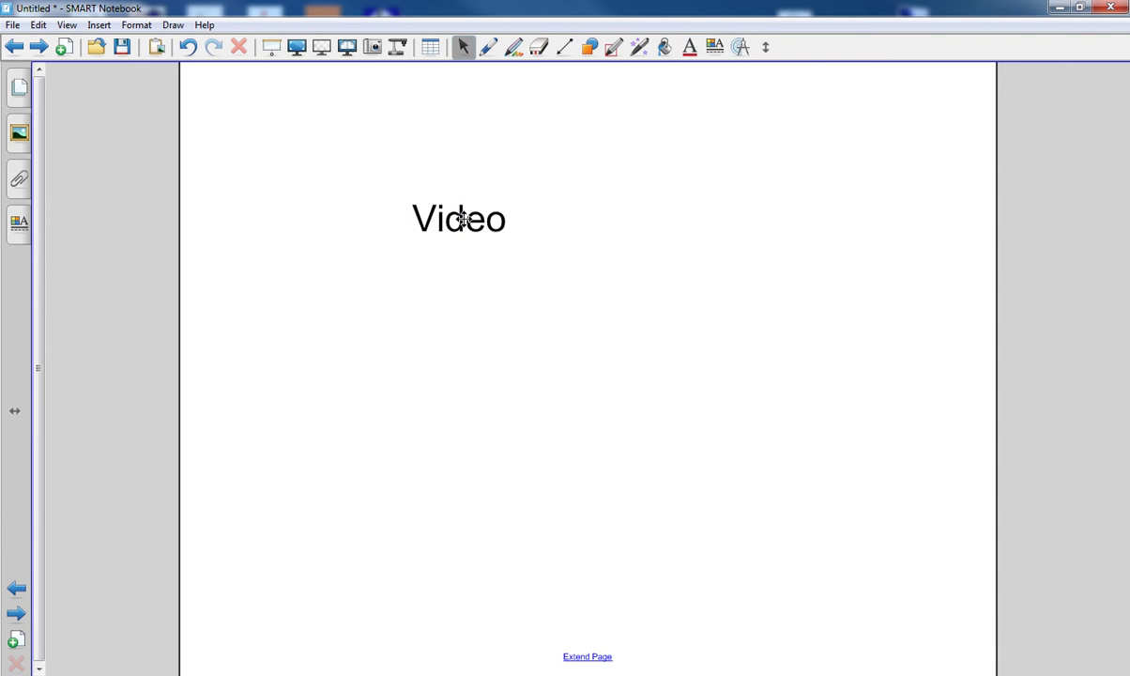
pyautogui.moveTo(462, 218); pyautogui.dragTo(333, 161)
# - Link the Video text to the computer file Duplicate Displays on the Video (E:) drive, inserted as a shortcut to the file
pyautogui.rightClick(330, 159)
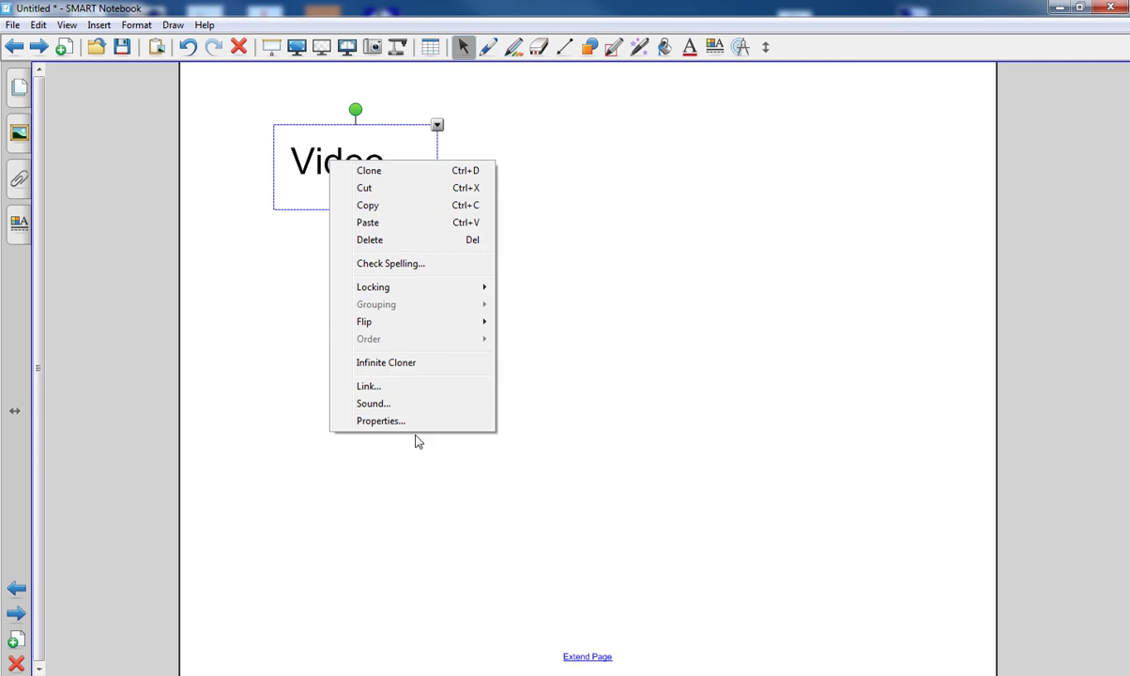
pyautogui.click(369, 385)
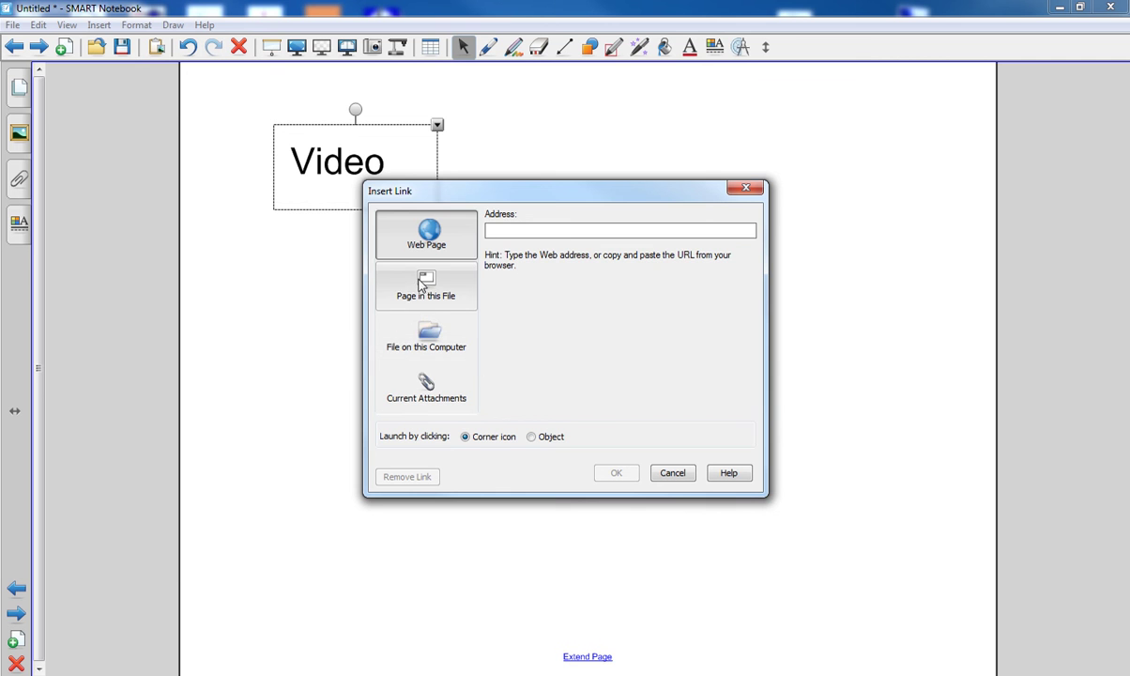
pyautogui.click(426, 343)
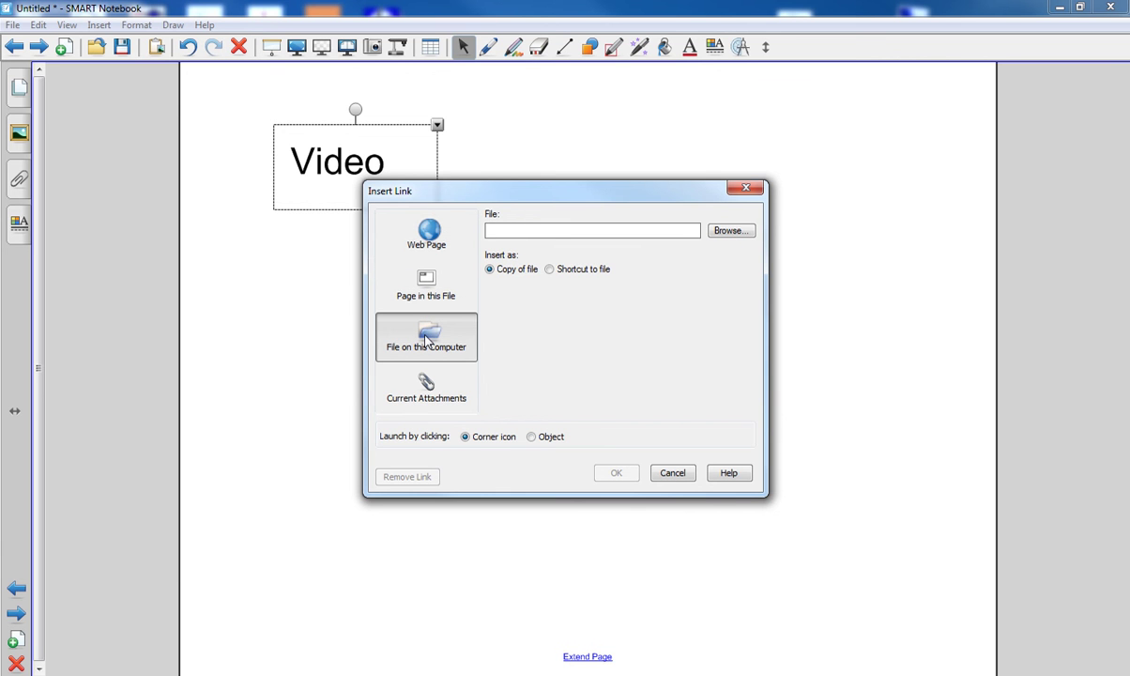
pyautogui.click(550, 269)
pyautogui.click(737, 231)
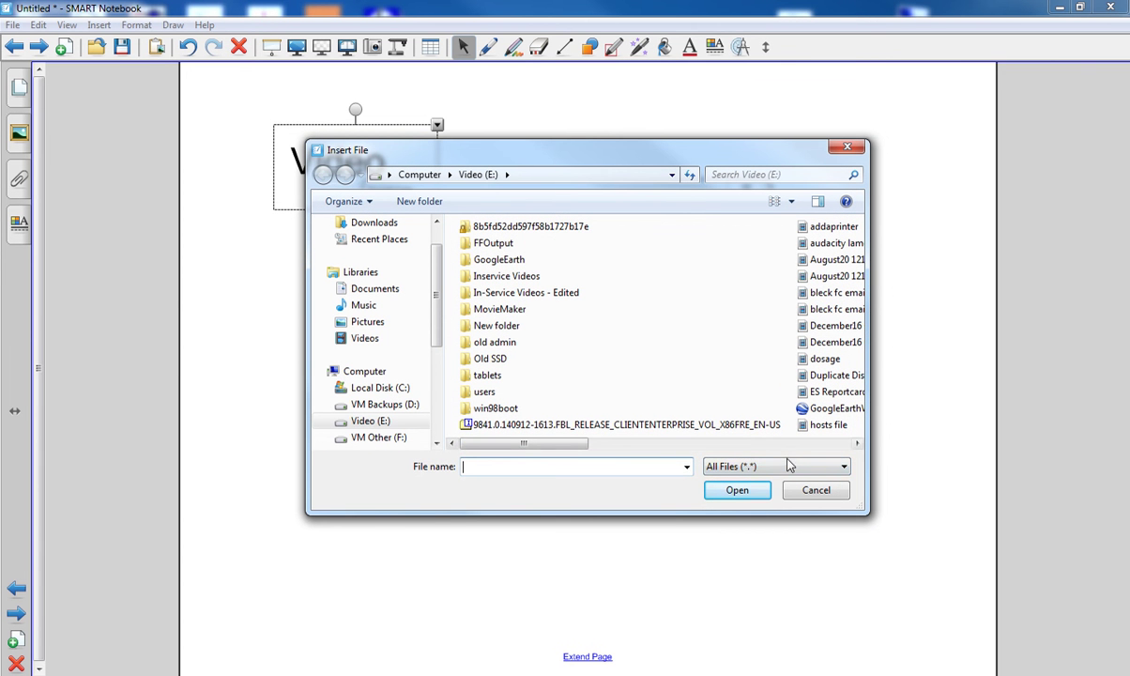
pyautogui.hscroll(3, 795, 455)
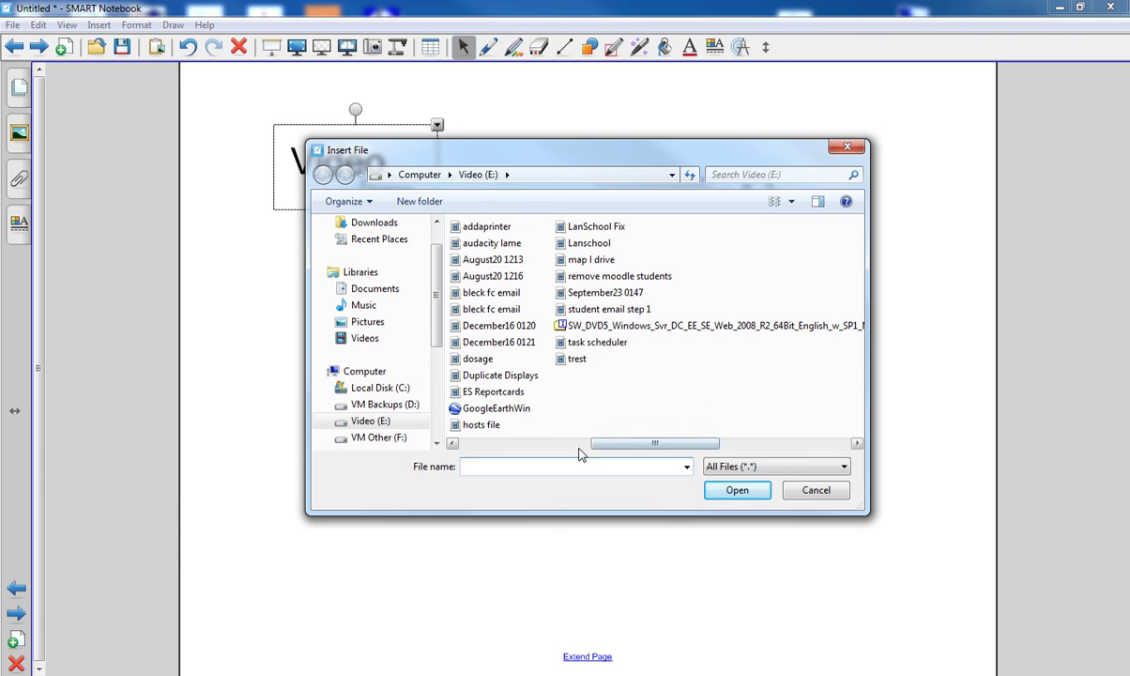
pyautogui.click(493, 376)
pyautogui.click(734, 491)
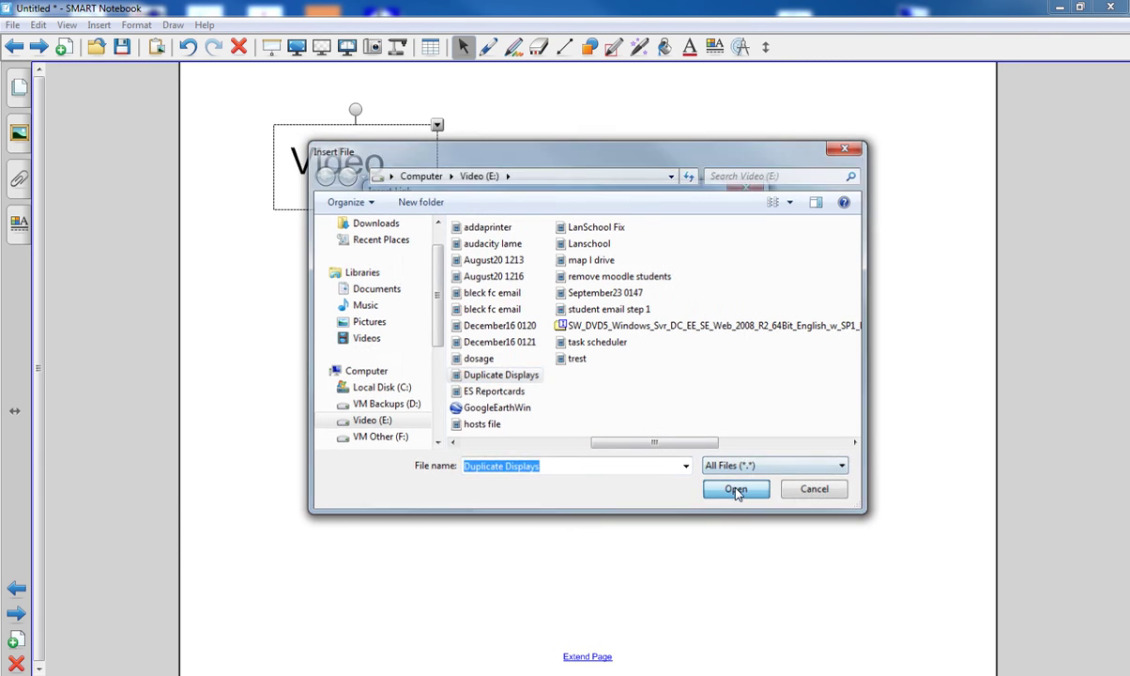
pyautogui.click(617, 473)
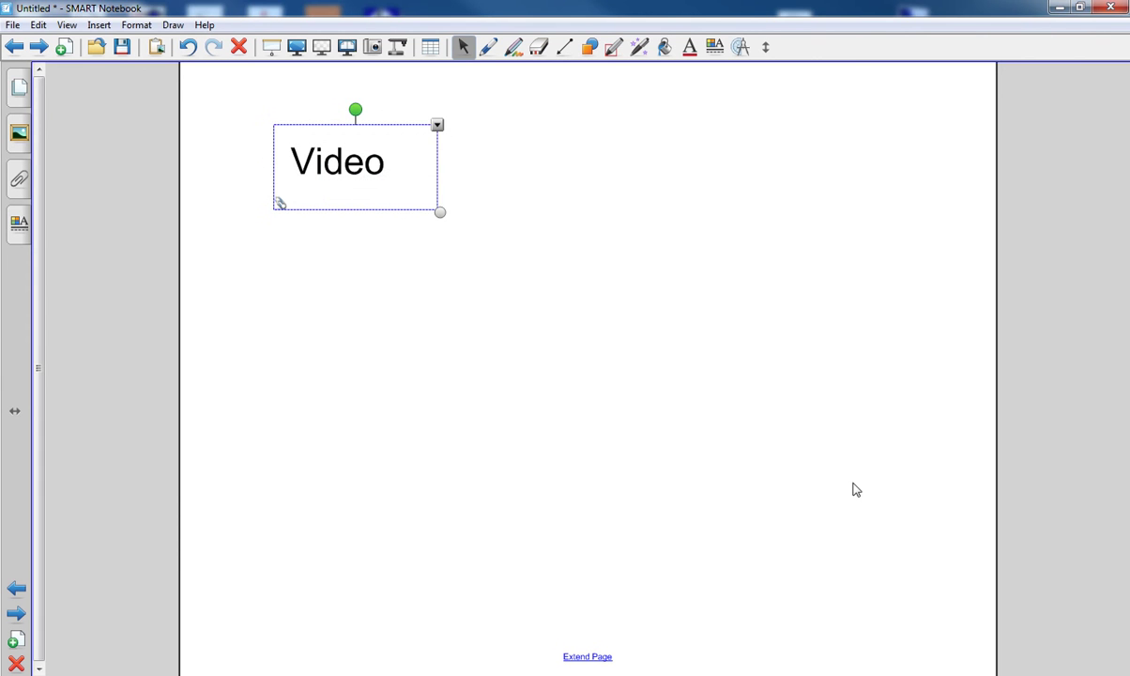
# - Change the Video text's link so that it launches from the object instead of the corner icon
pyautogui.rightClick(320, 162)
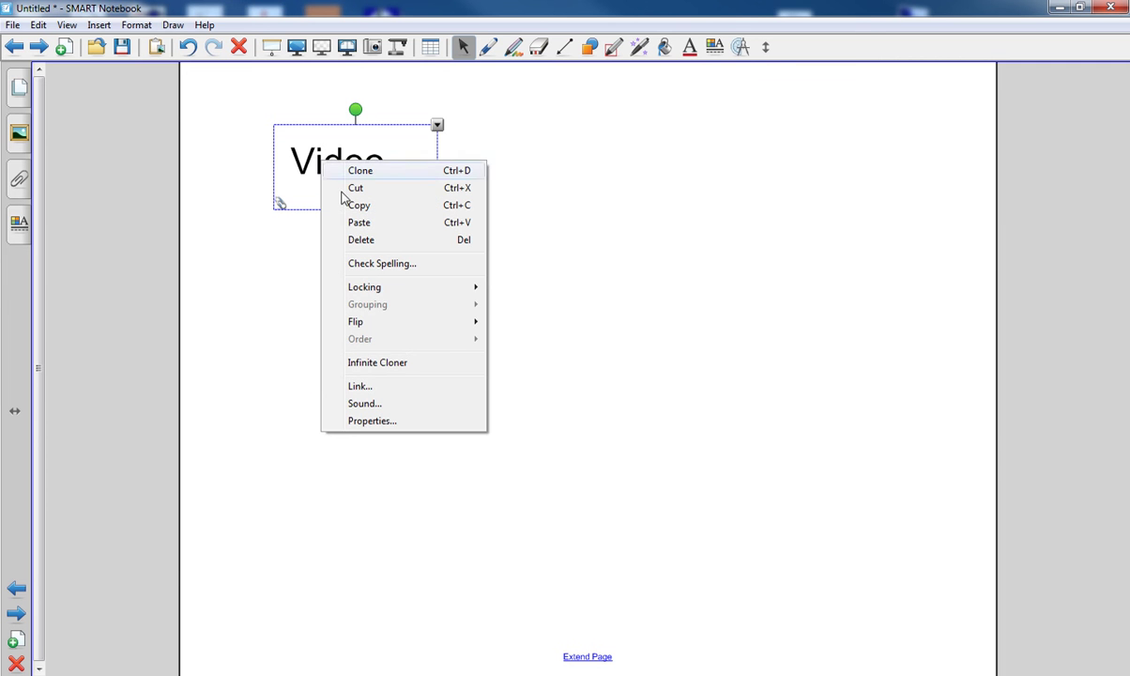
pyautogui.click(378, 387)
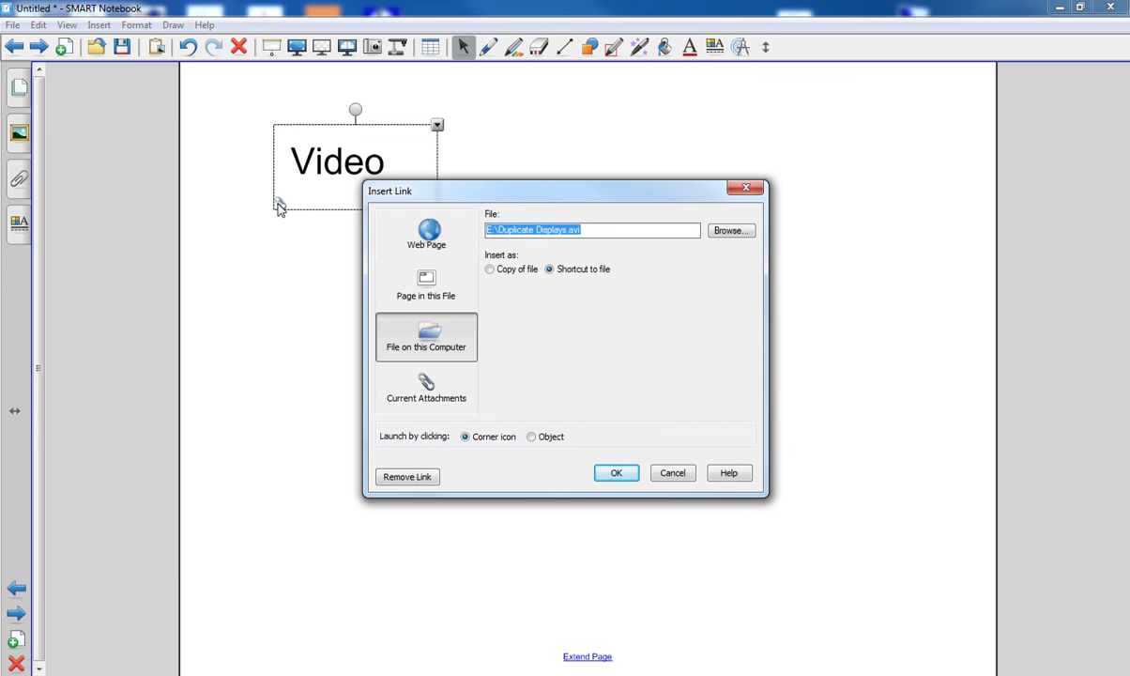
pyautogui.click(532, 437)
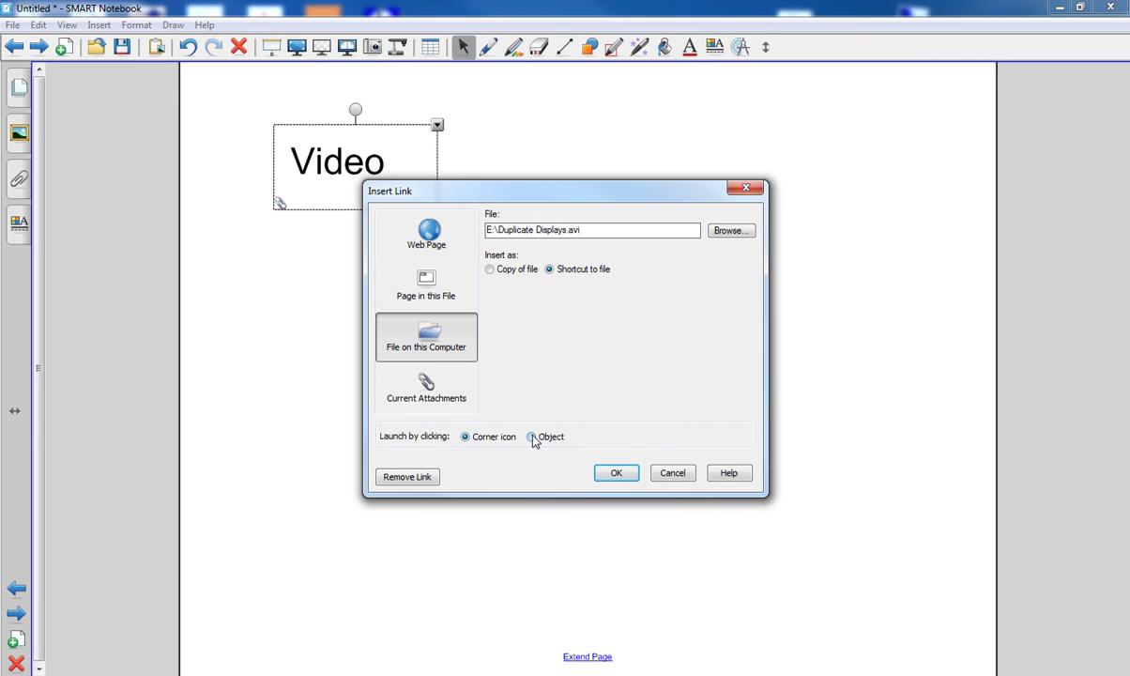
pyautogui.click(616, 473)
pyautogui.click(548, 350)
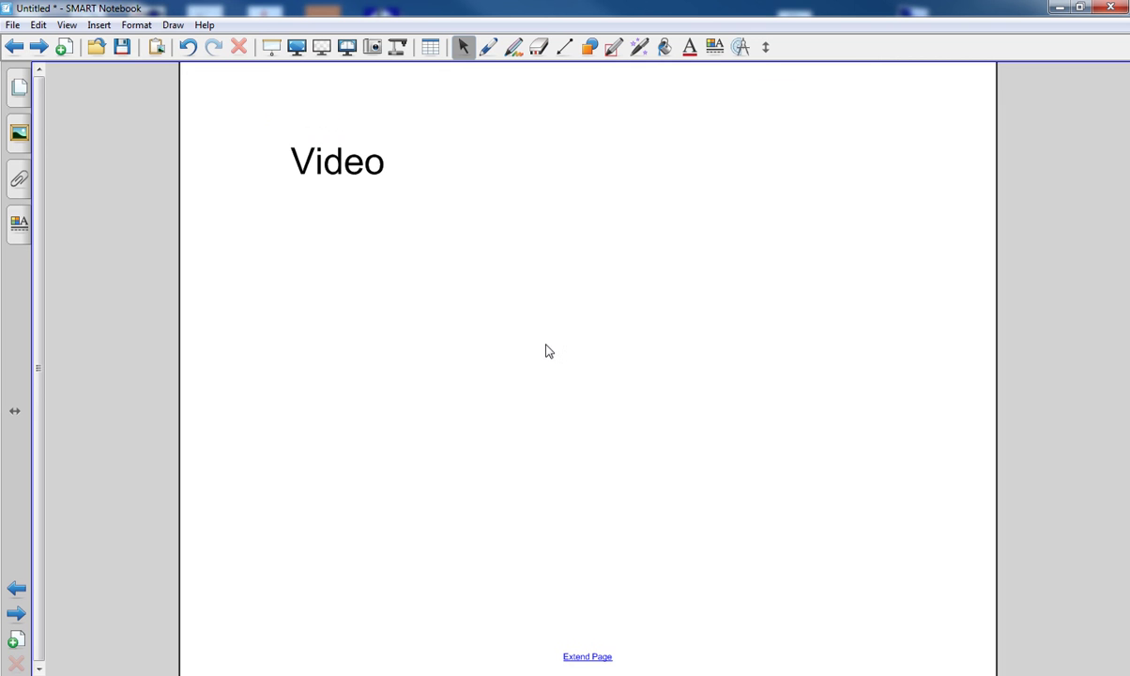
# - Test the Video text's link by opening the linked video, pause its playback and close the player
pyautogui.click(333, 172)
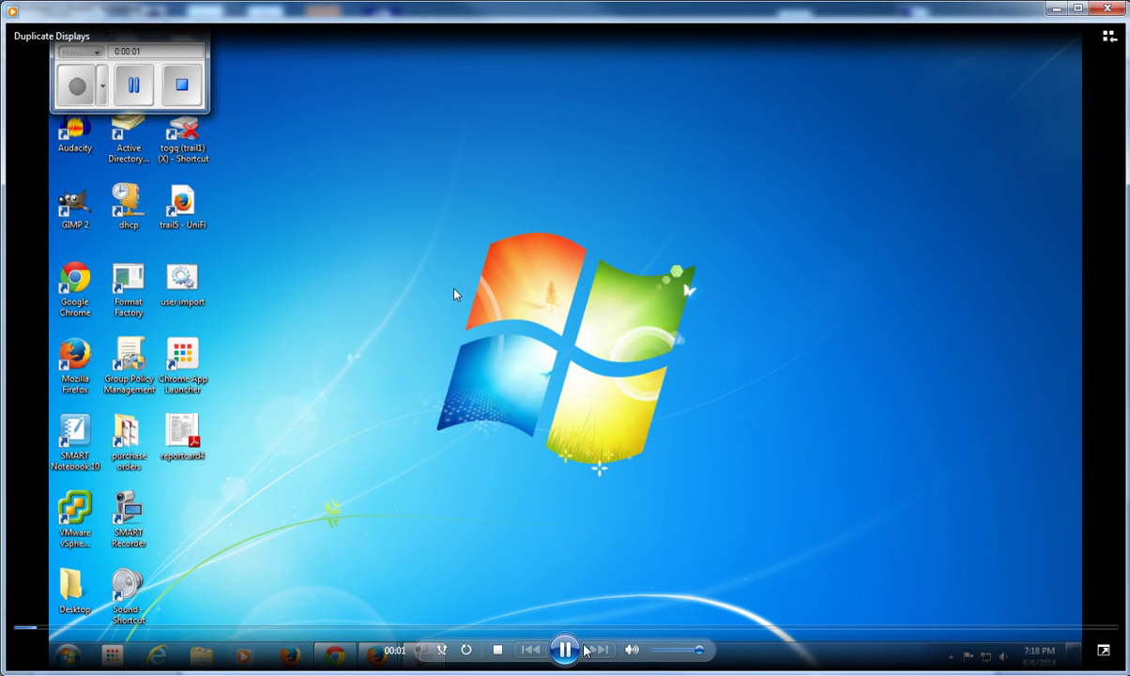
pyautogui.click(565, 649)
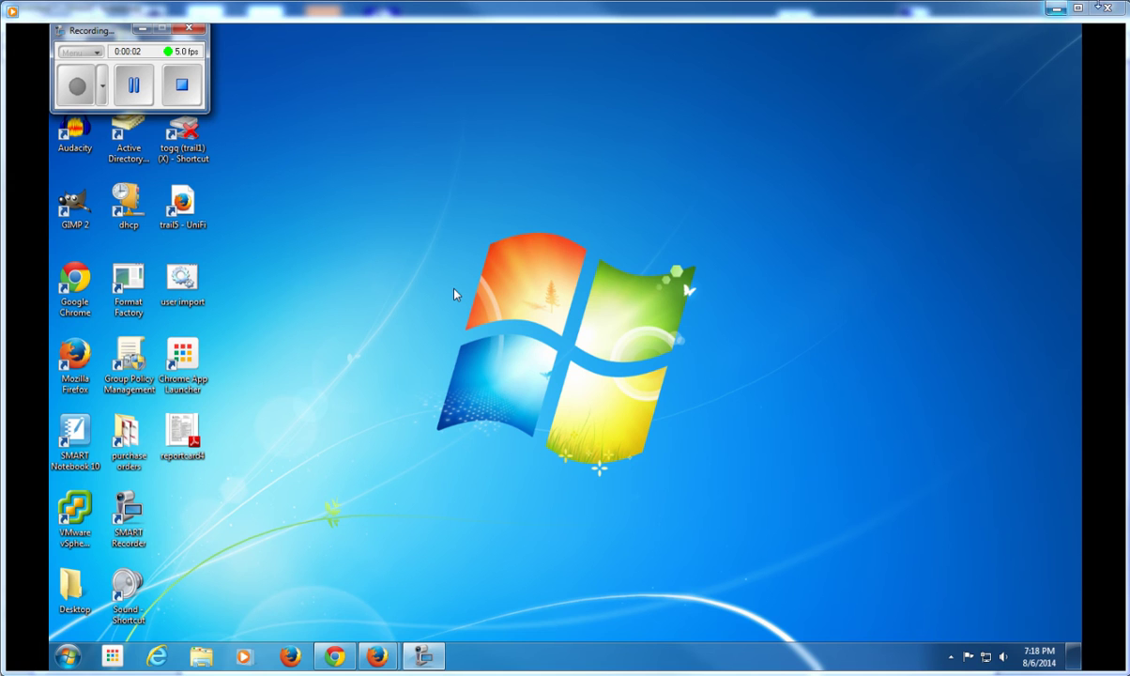
pyautogui.click(1109, 11)
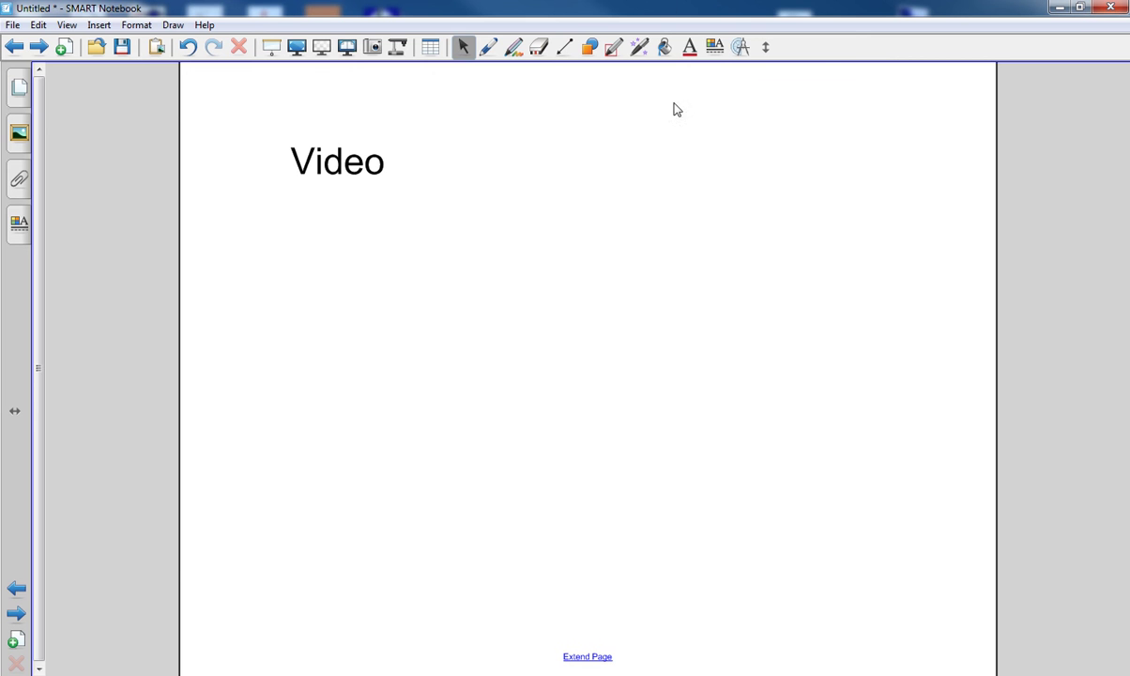
# - Add the text "PDF" below the Video text on the page
pyautogui.click(688, 46)
pyautogui.click(282, 284)
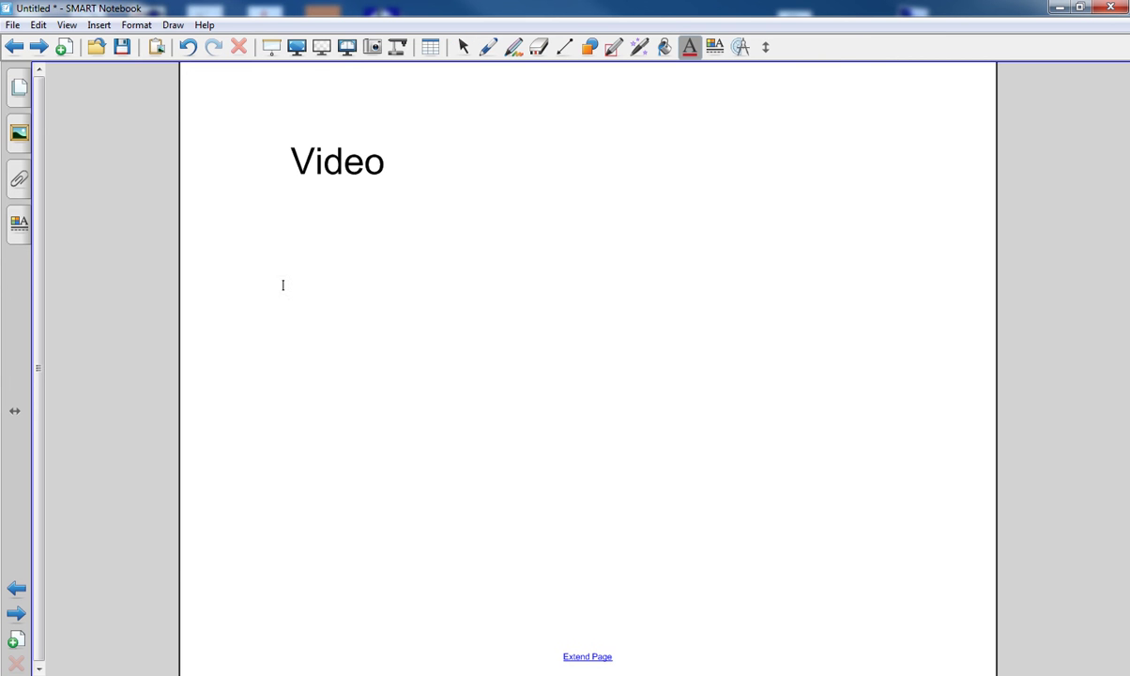
pyautogui.write('PDF')
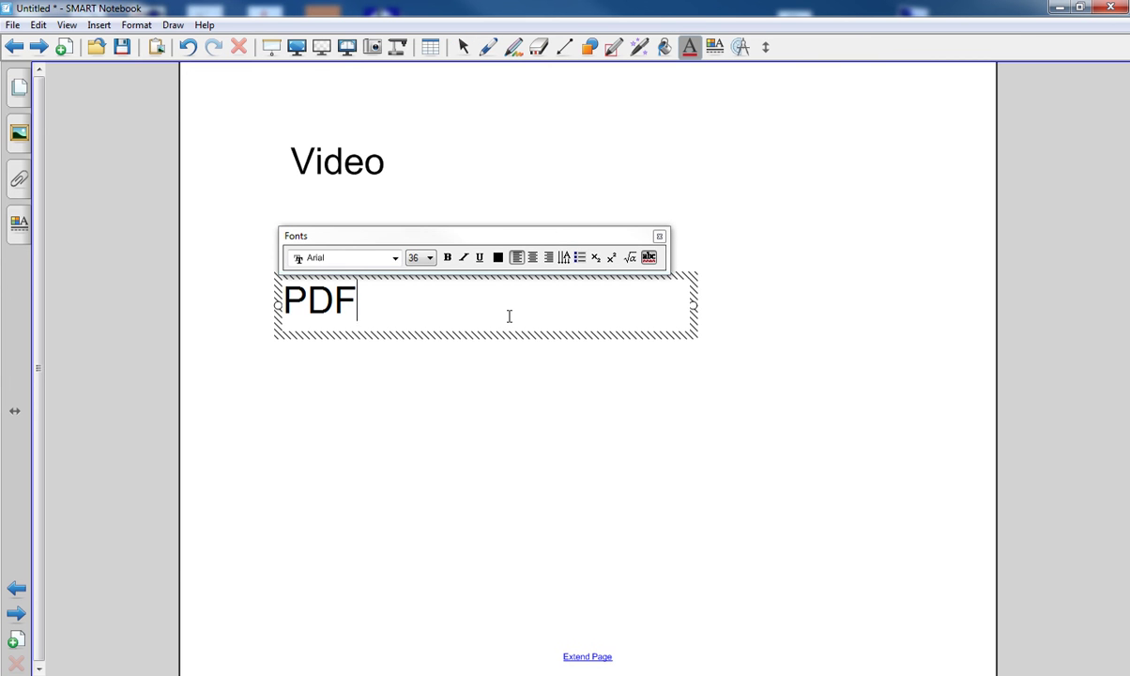
pyautogui.click(497, 398)
pyautogui.click(462, 46)
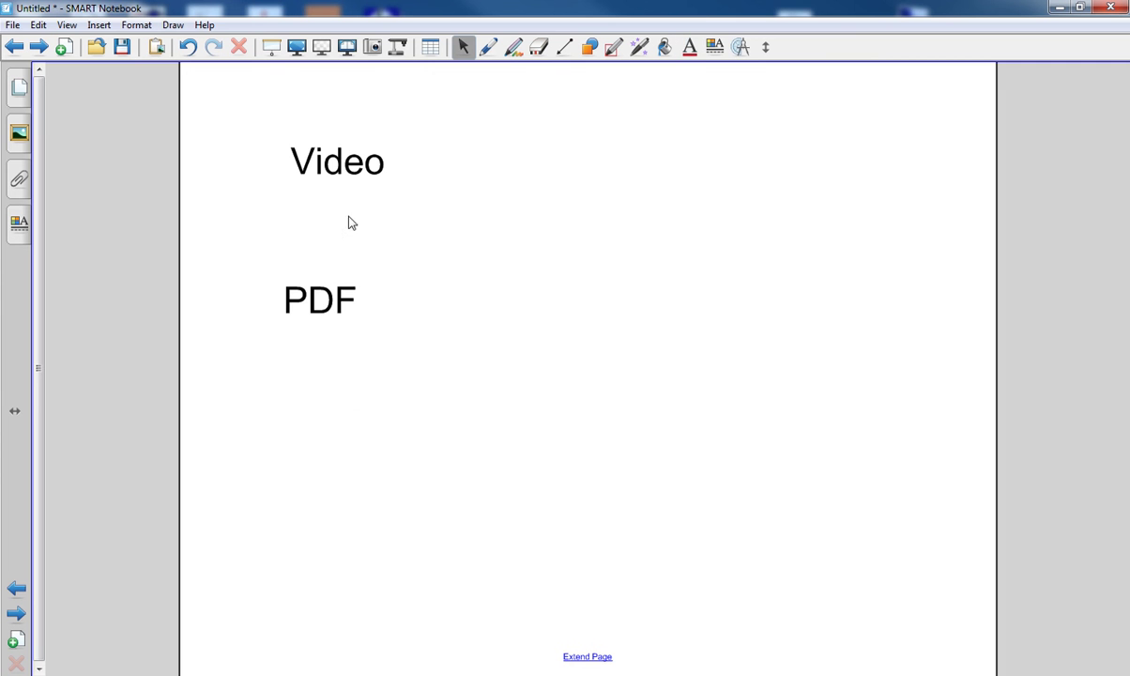
# - Choose 14-15 NT Student Handbook.pdf from the computer as the PDF text's link target, inserted as a copy of the file
pyautogui.rightClick(307, 300)
pyautogui.click(345, 523)
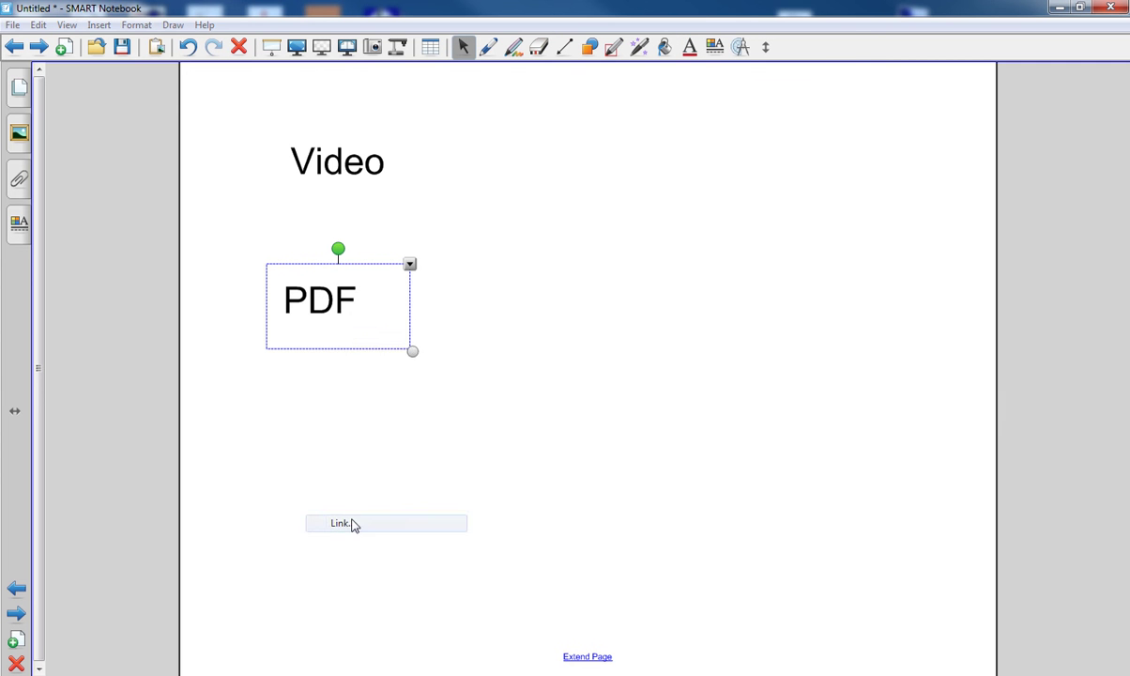
pyautogui.click(426, 388)
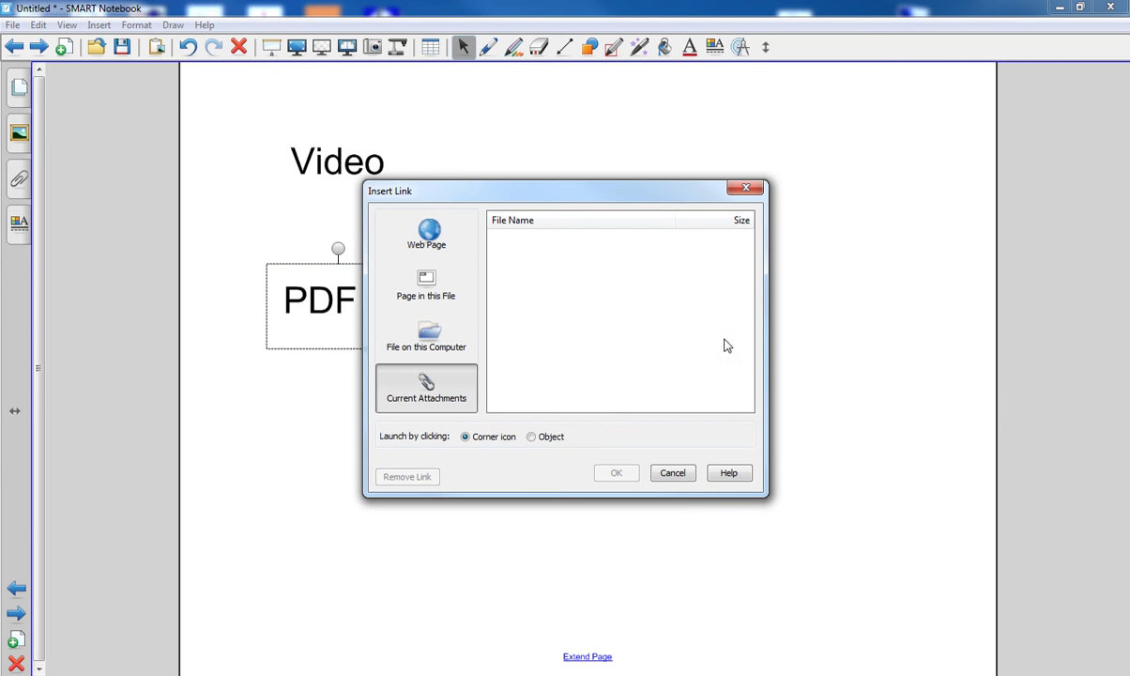
pyautogui.click(413, 342)
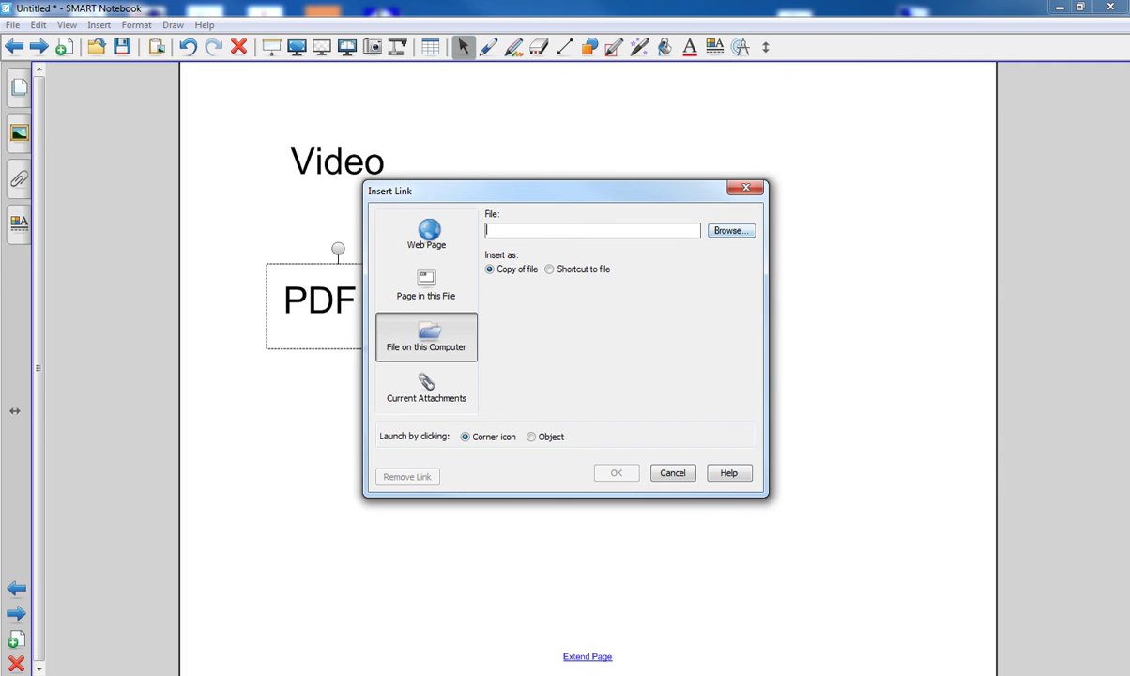
pyautogui.click(728, 232)
pyautogui.doubleClick(518, 246)
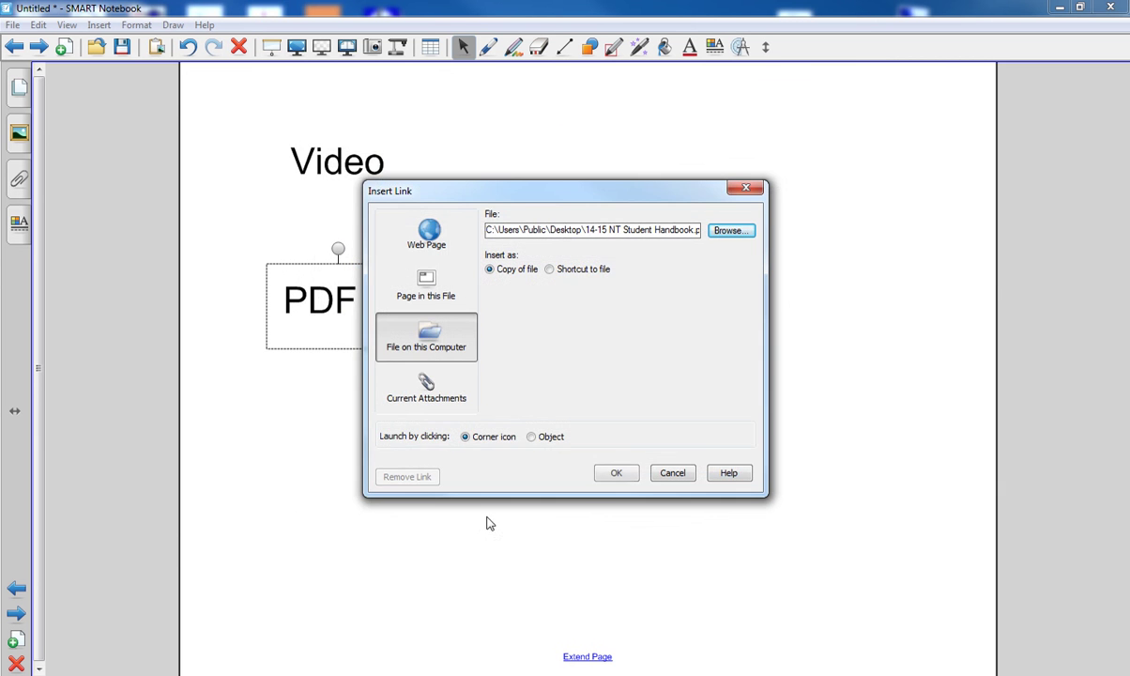
# - Insert the PDF text's link with object launch, overwriting all existing attachments of the same name, and open the handbook to test it
pyautogui.click(551, 435)
pyautogui.click(620, 473)
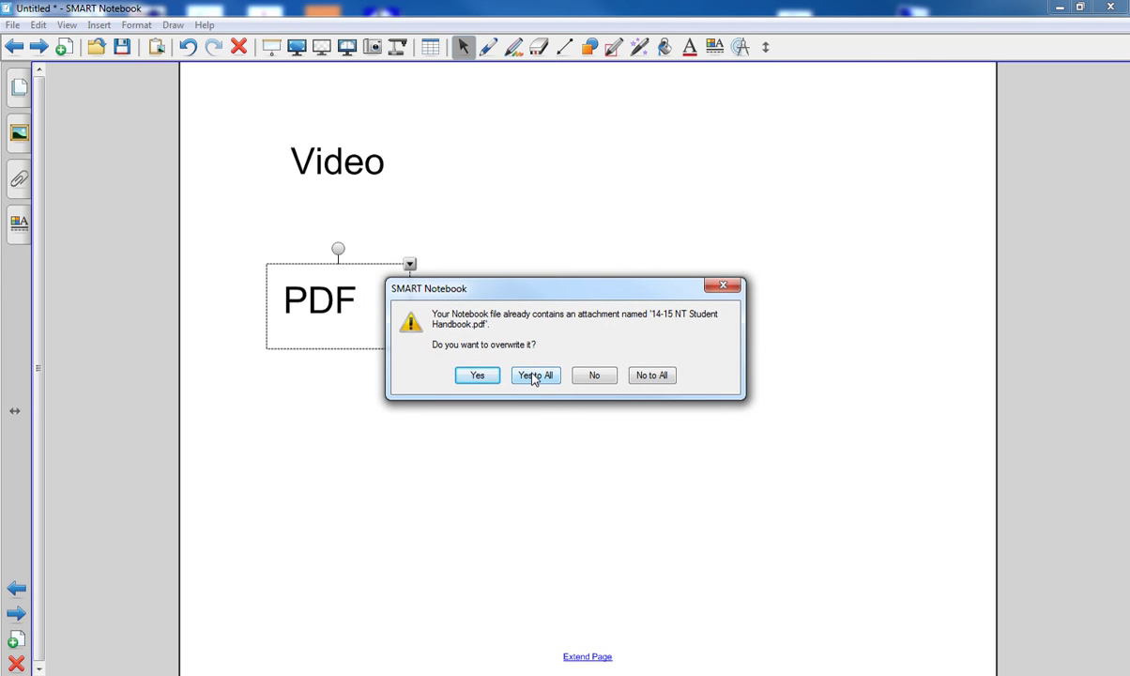
pyautogui.click(534, 379)
pyautogui.click(517, 512)
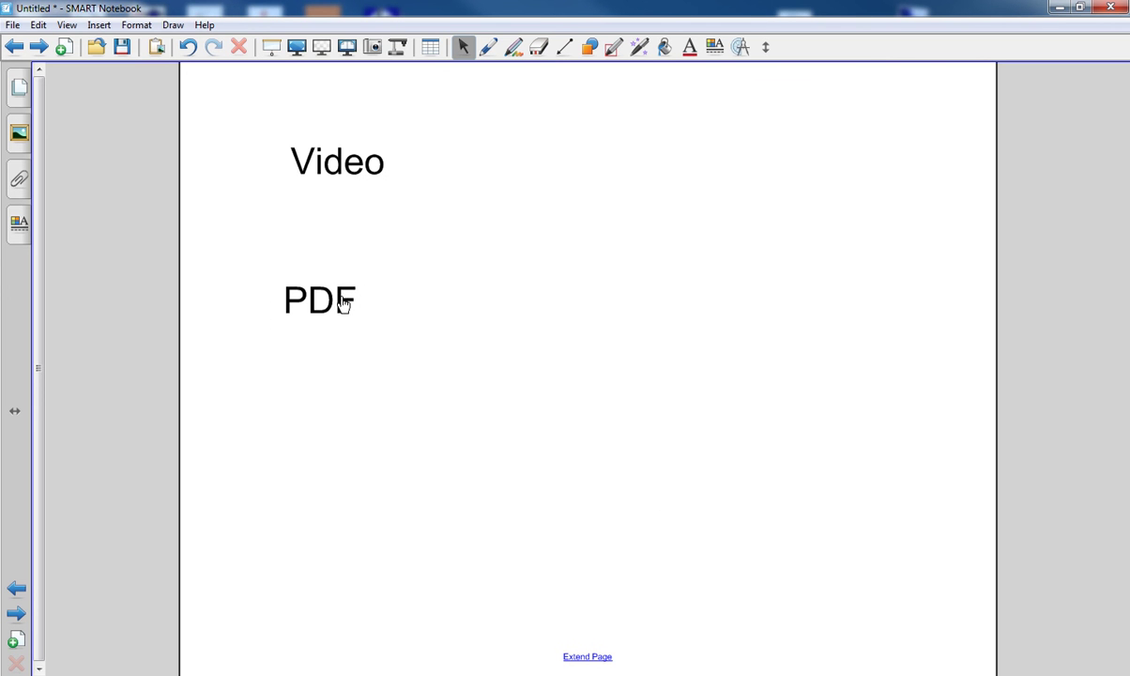
pyautogui.click(318, 306)
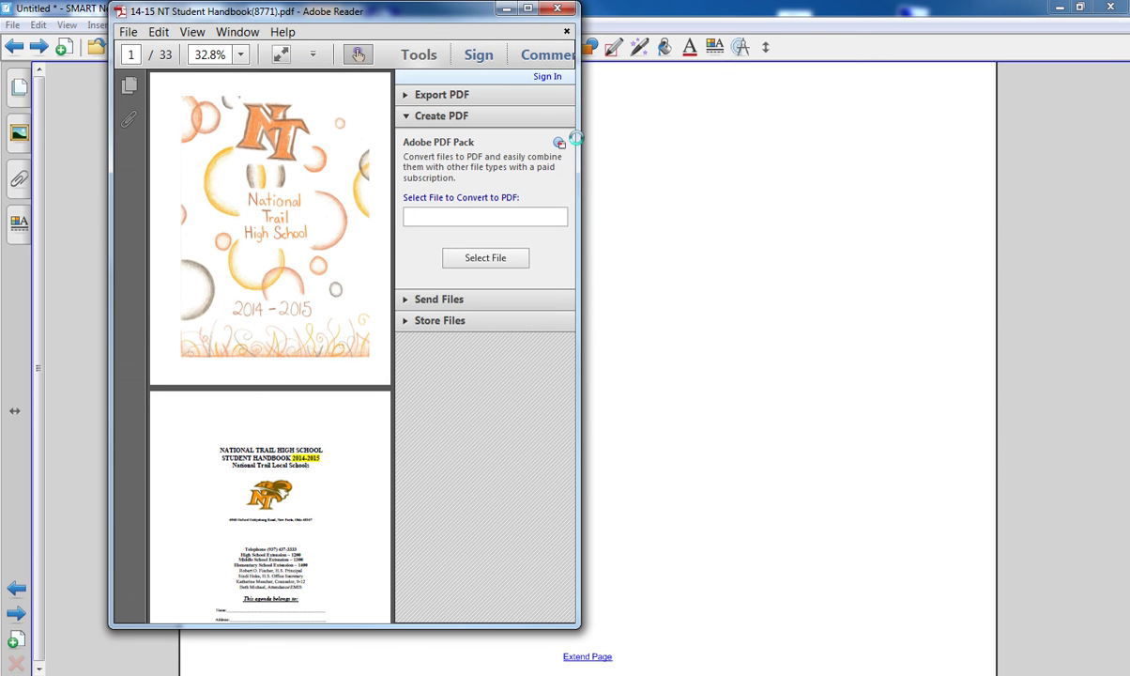
pyautogui.click(555, 11)
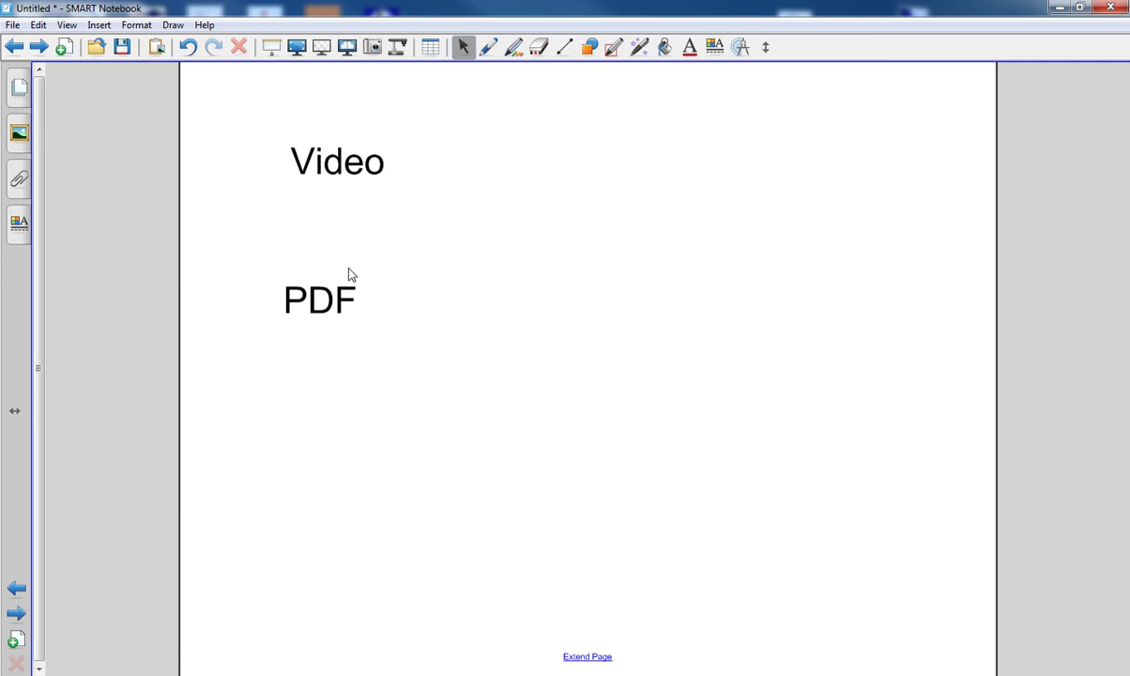